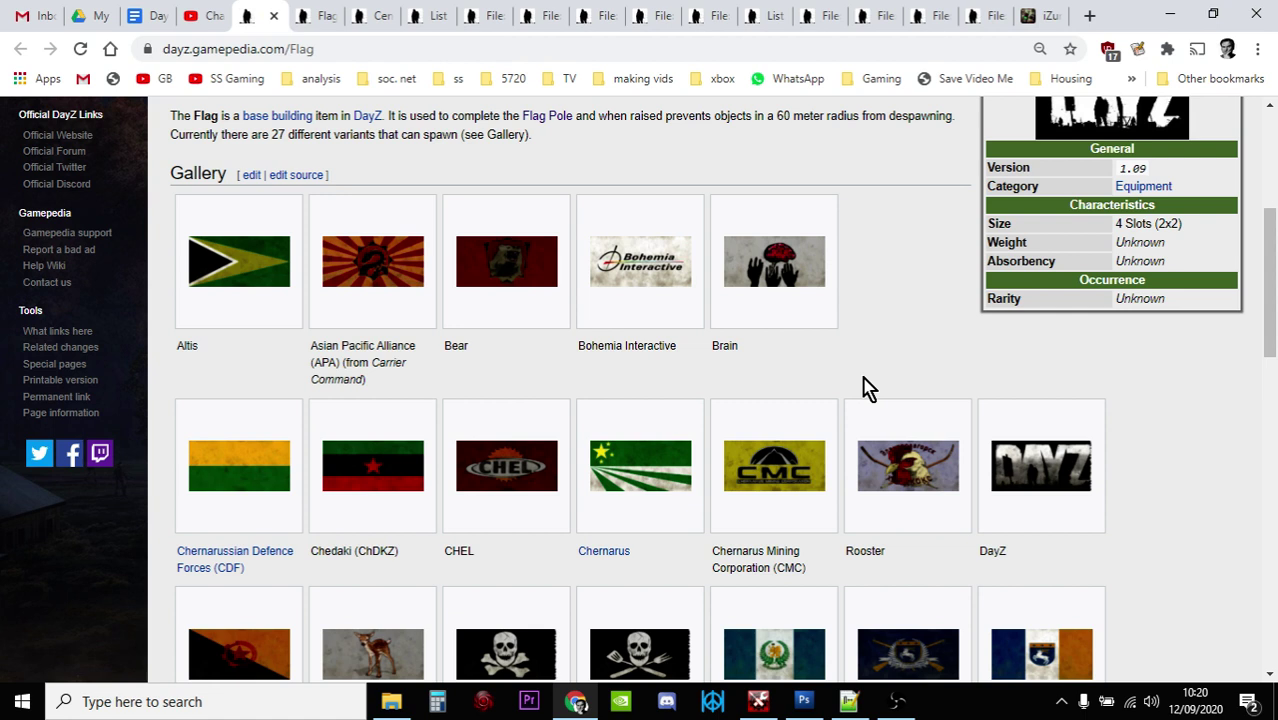
Step: Review the Flag Pole and Flag wiki pages and the building location tags on the Central Loot Economy page
{"action": "left_click", "coordinate": [328, 26]}
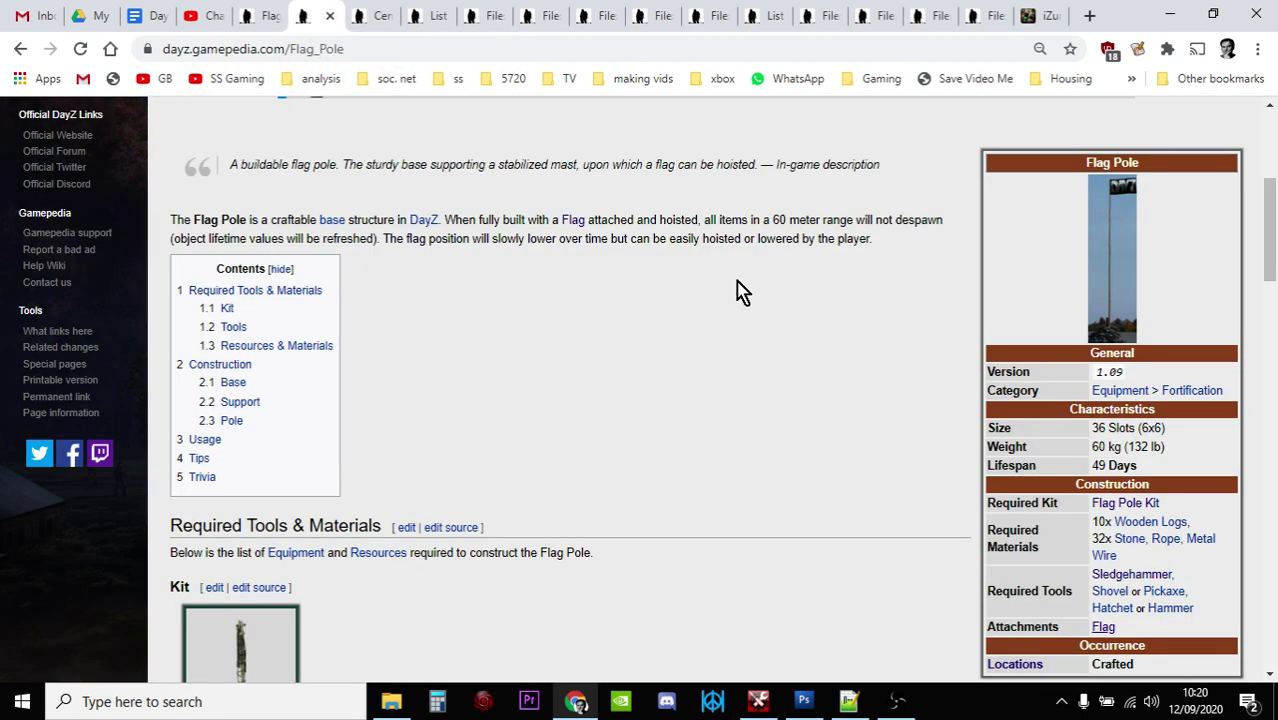
{"action": "left_click", "coordinate": [273, 20]}
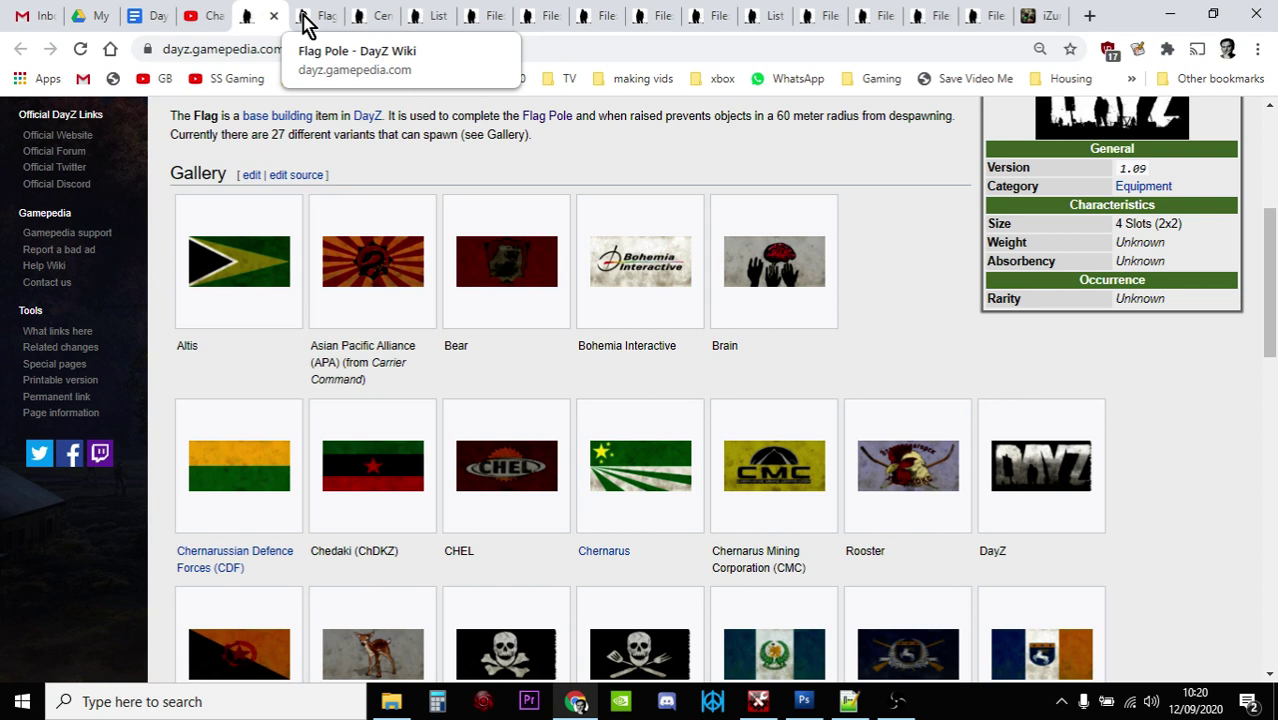
{"action": "left_click", "coordinate": [371, 22]}
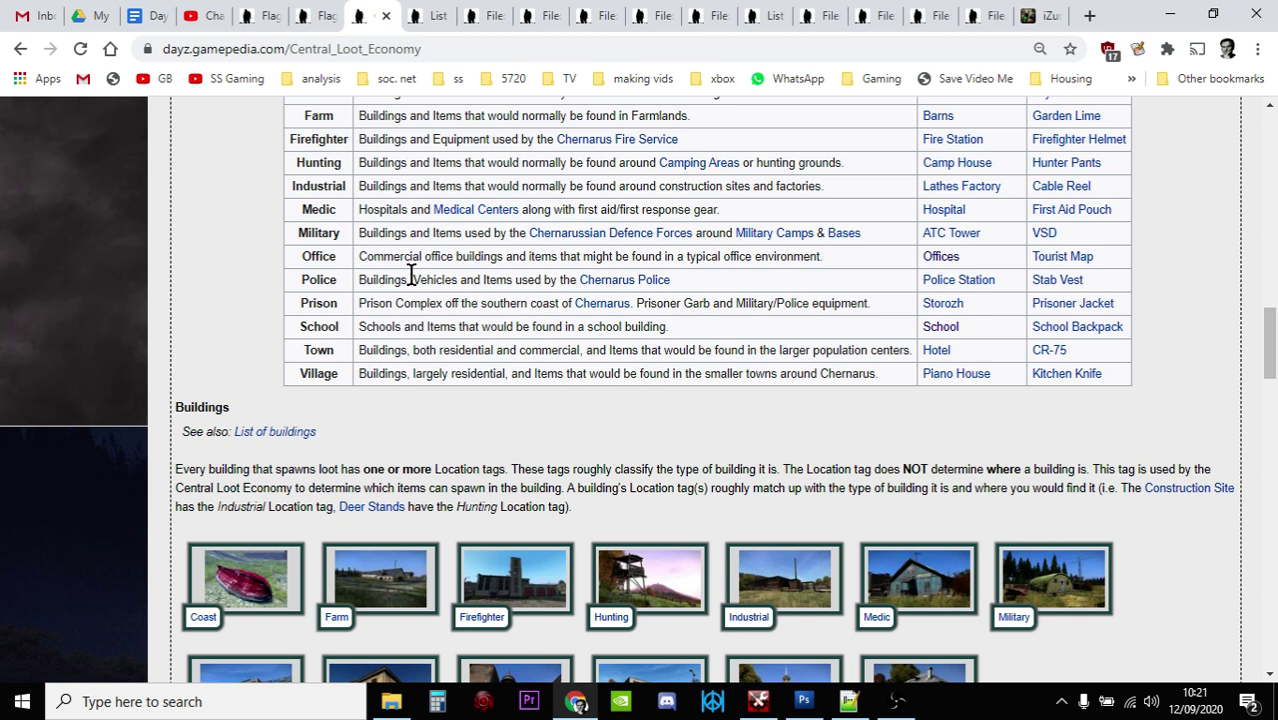
{"action": "scroll", "coordinate": [410, 276], "scroll_direction": "down", "scroll_amount": 1}
{"action": "scroll", "coordinate": [410, 276], "scroll_direction": "down", "scroll_amount": 1}
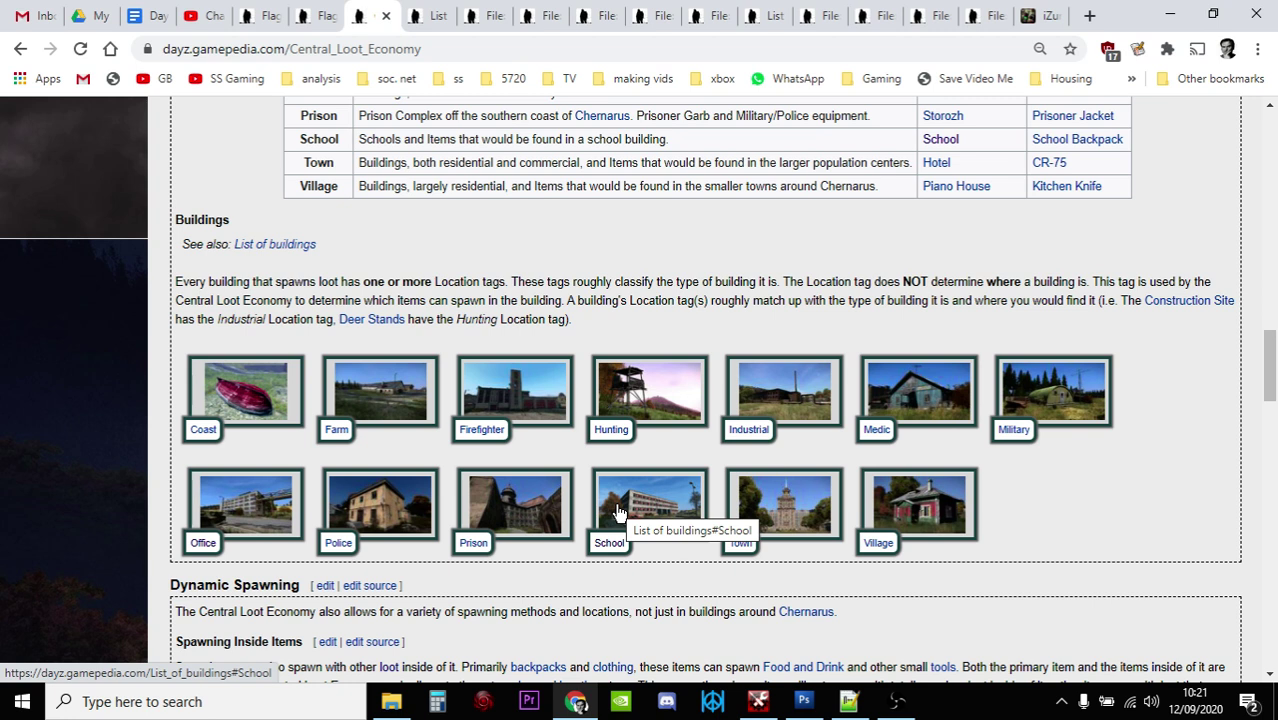
{"action": "middle_click", "coordinate": [670, 522]}
Step: Examine the School section of the buildings list and the images of the village store, pub, school, transit bus and blue Ada 4x4 wreck
{"action": "left_click", "coordinate": [430, 18]}
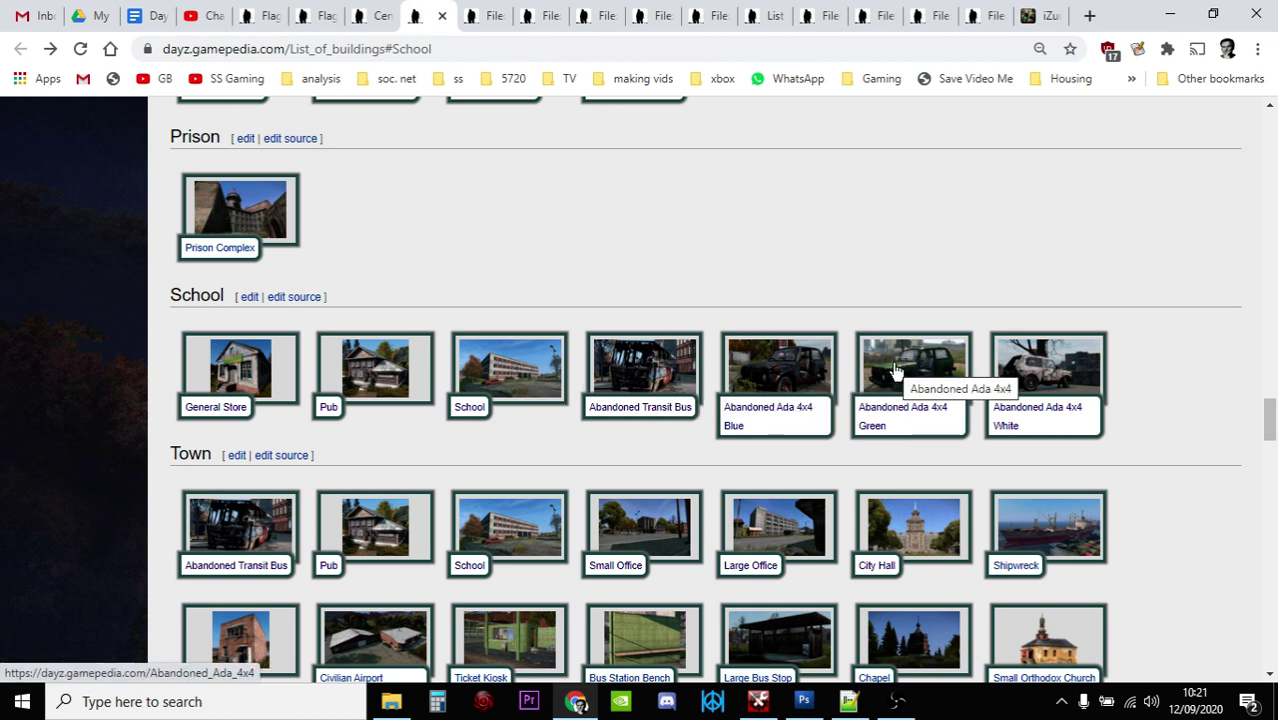
{"action": "left_click", "coordinate": [490, 22]}
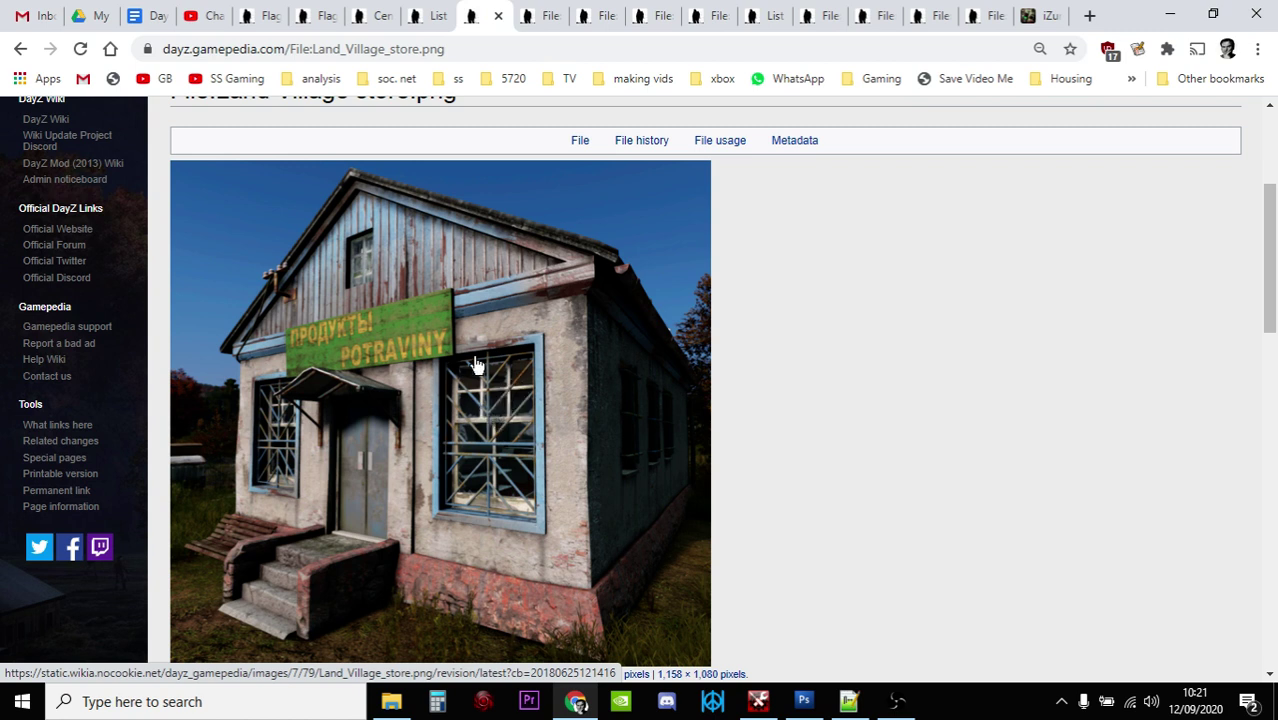
{"action": "left_click", "coordinate": [543, 22]}
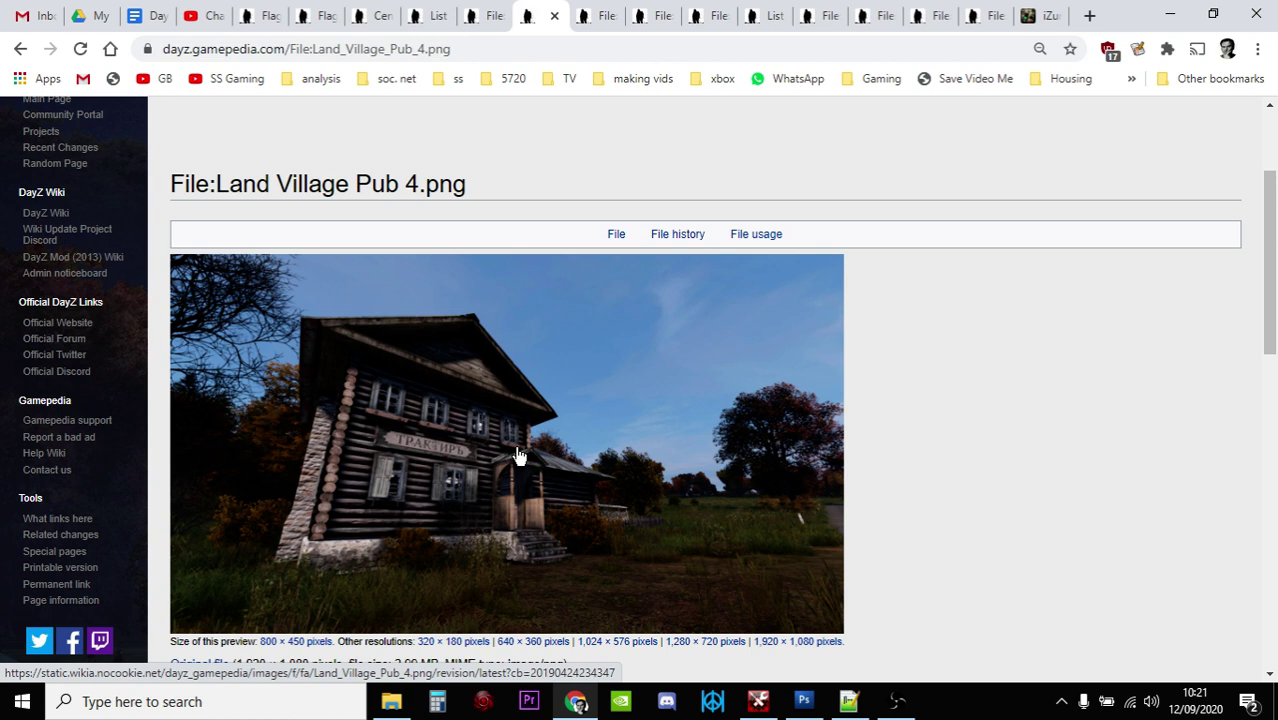
{"action": "left_click", "coordinate": [600, 22]}
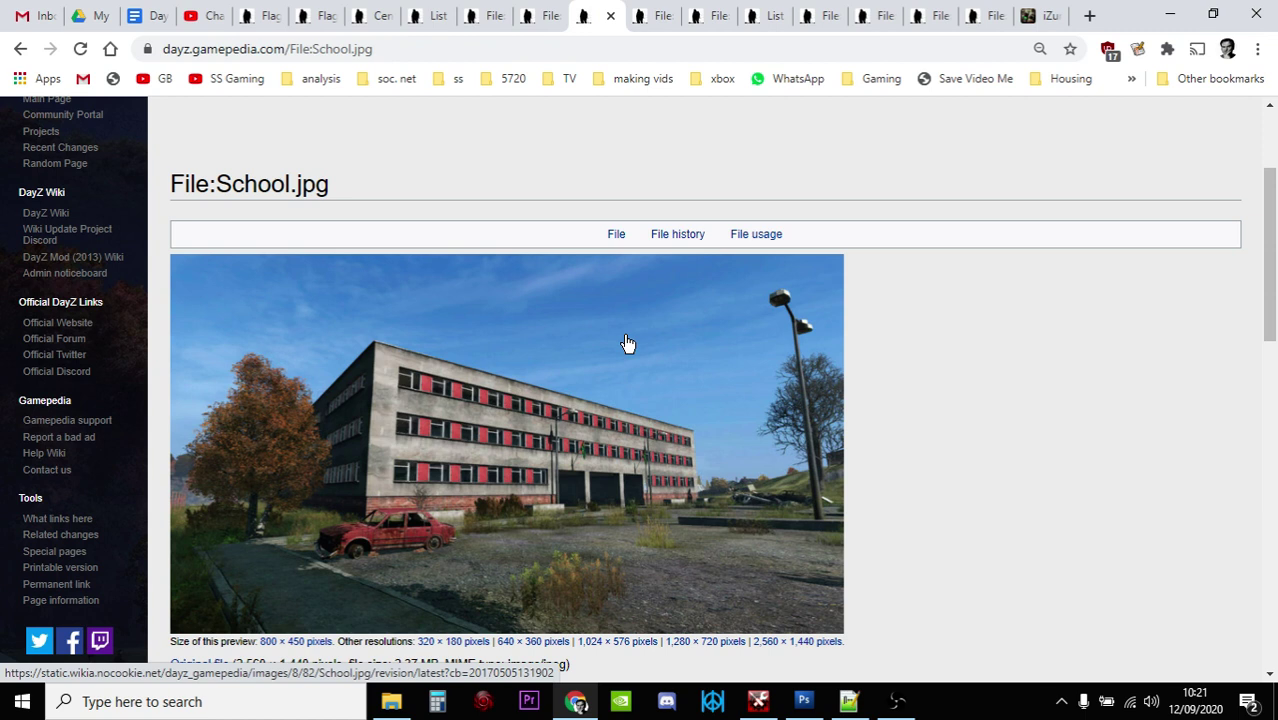
{"action": "left_click", "coordinate": [659, 15]}
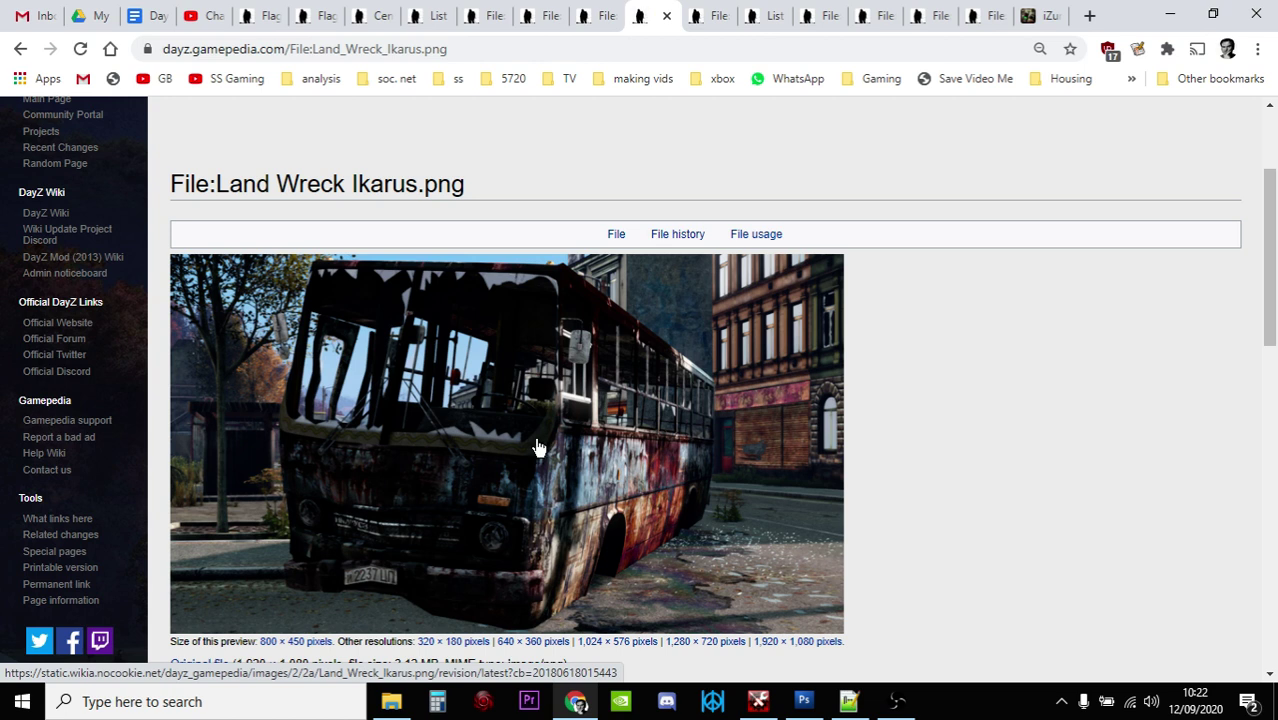
{"action": "scroll", "coordinate": [536, 447], "scroll_direction": "down", "scroll_amount": 1}
{"action": "scroll", "coordinate": [540, 445], "scroll_direction": "up", "scroll_amount": 1}
{"action": "left_click", "coordinate": [716, 20]}
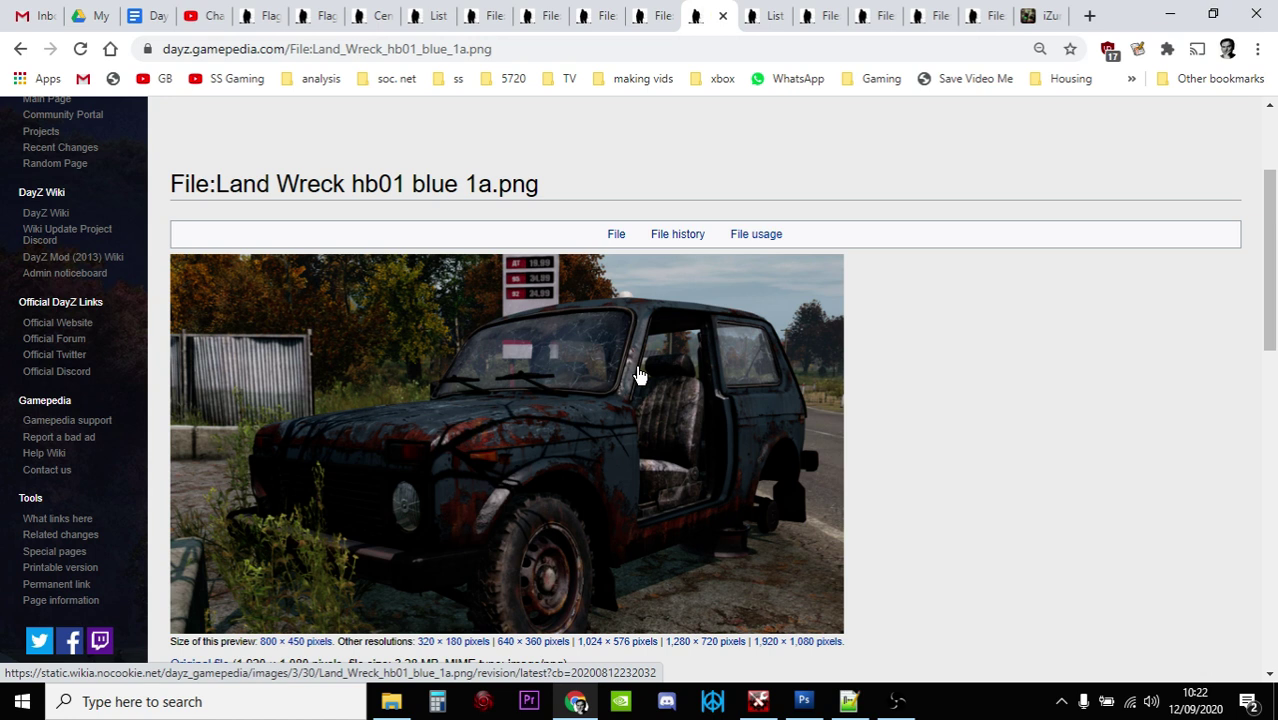
Step: Examine the Office section of the buildings list and the images of the large office, small office, city hall and transit bus
{"action": "left_click", "coordinate": [771, 27]}
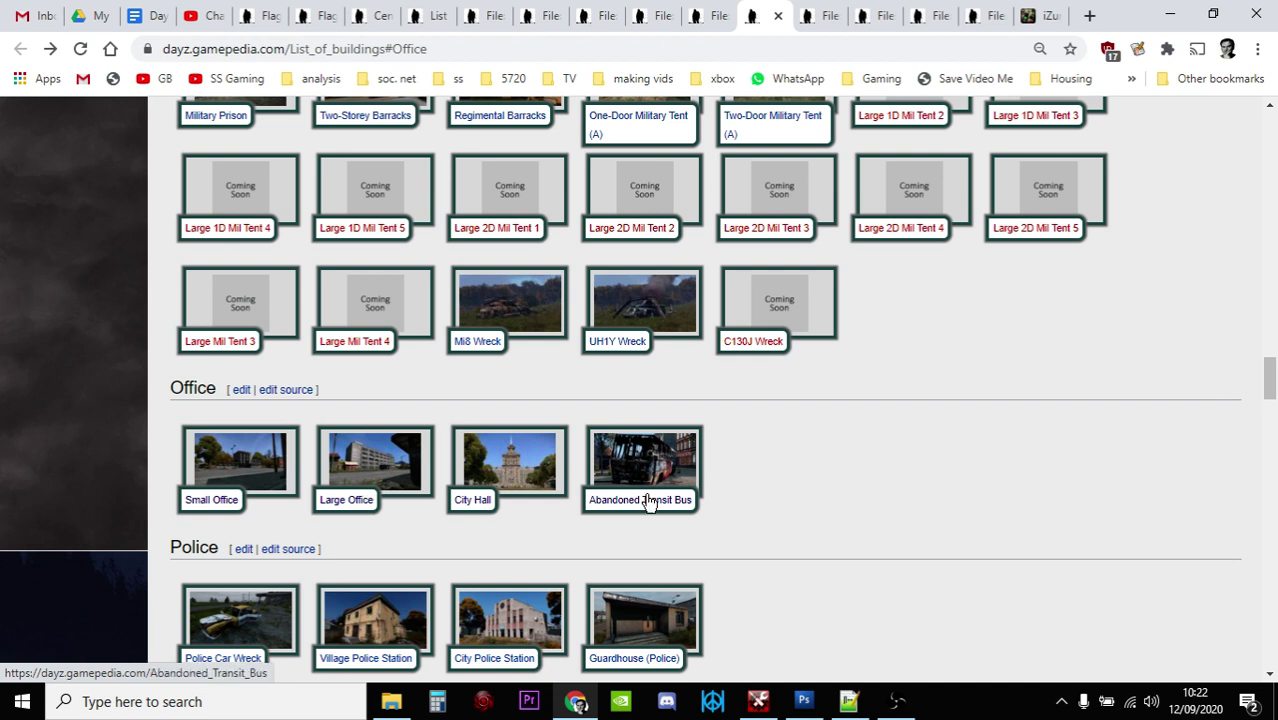
{"action": "left_click", "coordinate": [817, 20]}
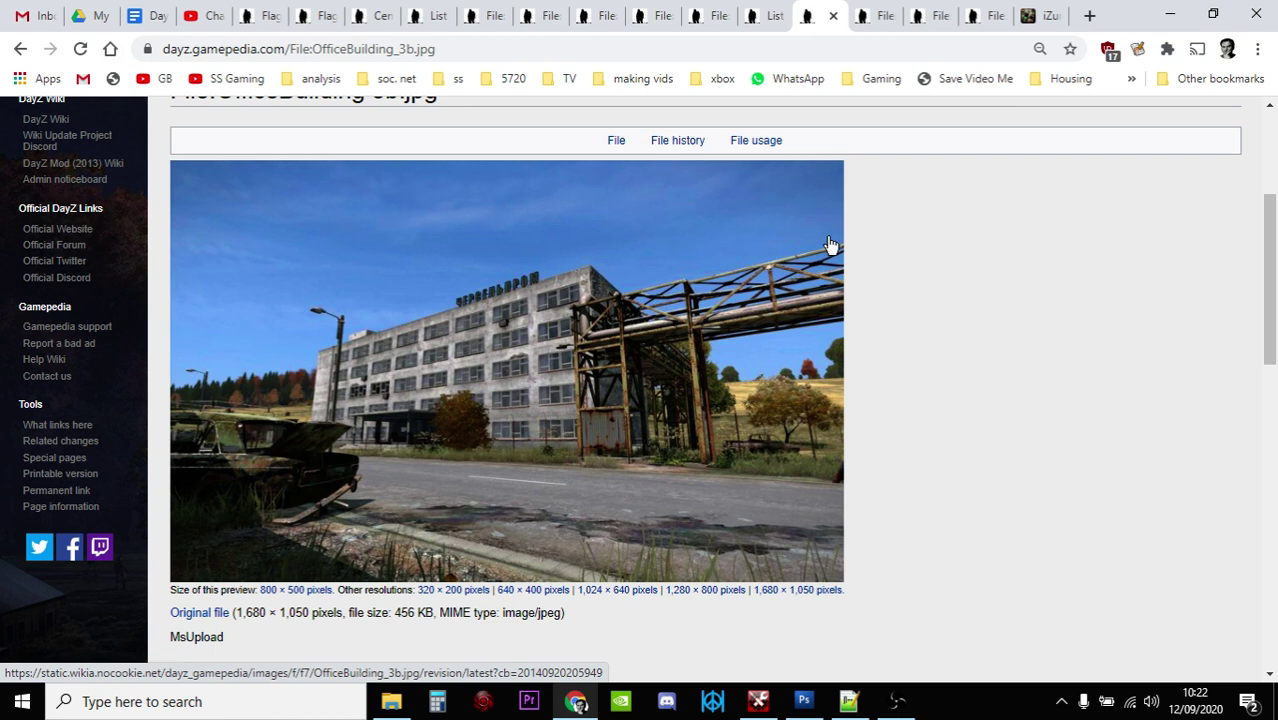
{"action": "left_click", "coordinate": [878, 20]}
{"action": "scroll", "coordinate": [733, 342], "scroll_direction": "down", "scroll_amount": 1}
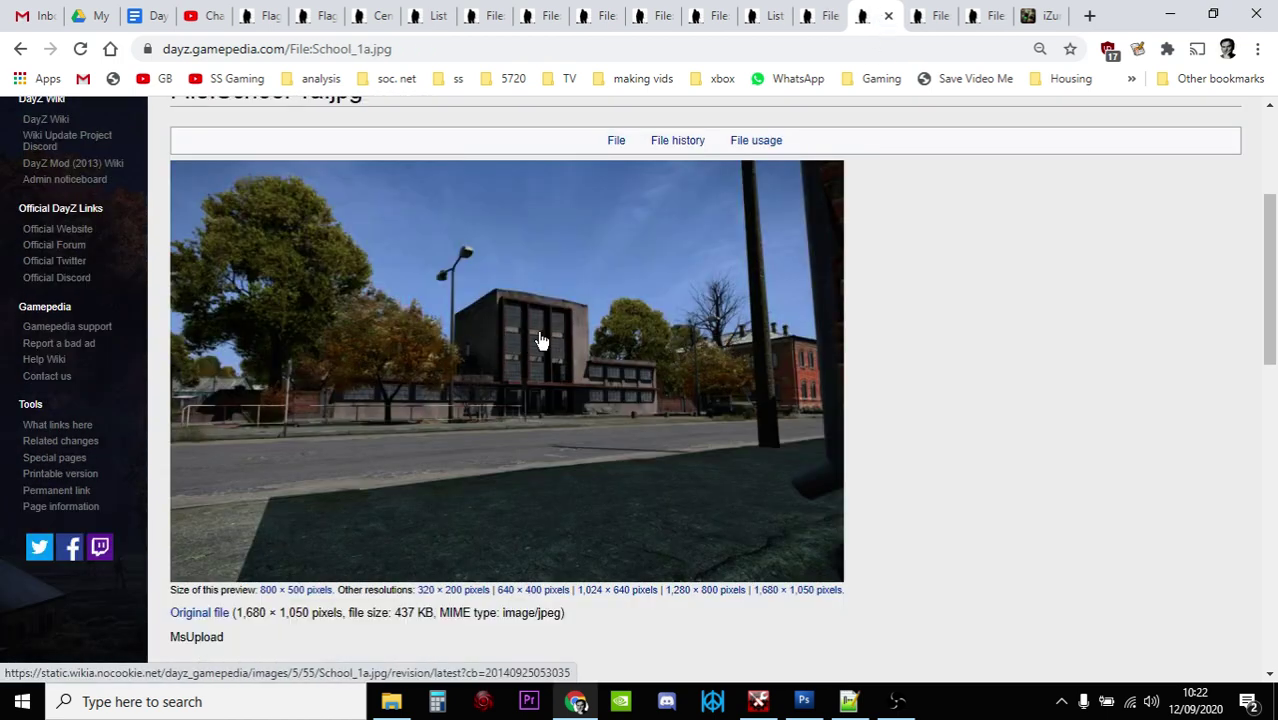
{"action": "left_click", "coordinate": [930, 15]}
{"action": "scroll", "coordinate": [790, 340], "scroll_direction": "down", "scroll_amount": 1}
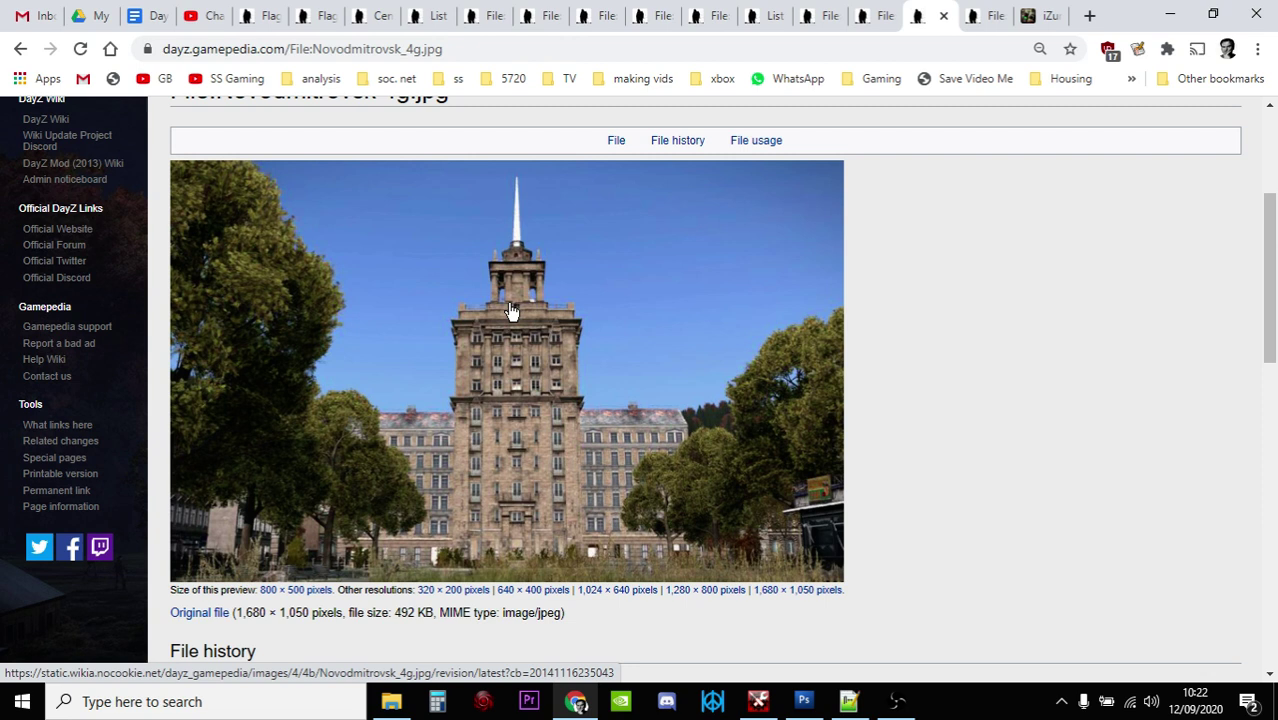
{"action": "left_click", "coordinate": [996, 20]}
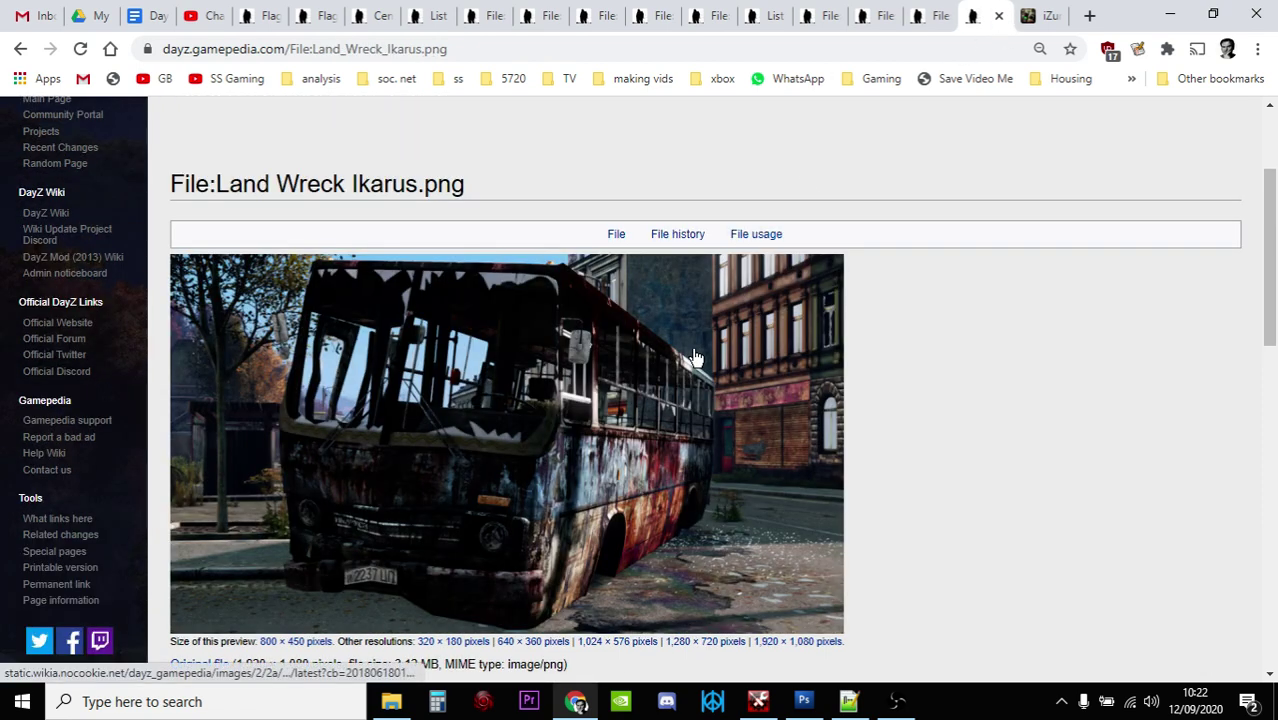
Step: Switch to the iZurvive map of Chernarus and look through its list of loot location filters, including the Urban group
{"action": "left_click", "coordinate": [1038, 16]}
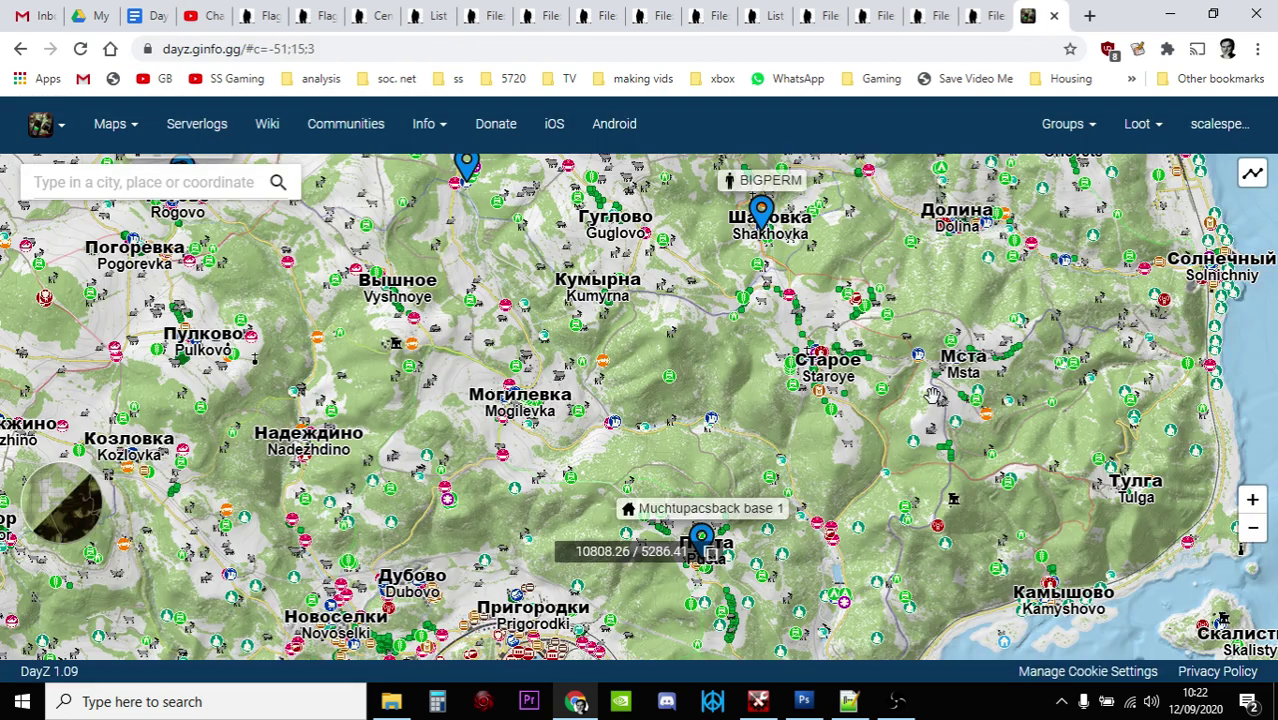
{"action": "scroll", "coordinate": [922, 395], "scroll_direction": "up", "scroll_amount": 1}
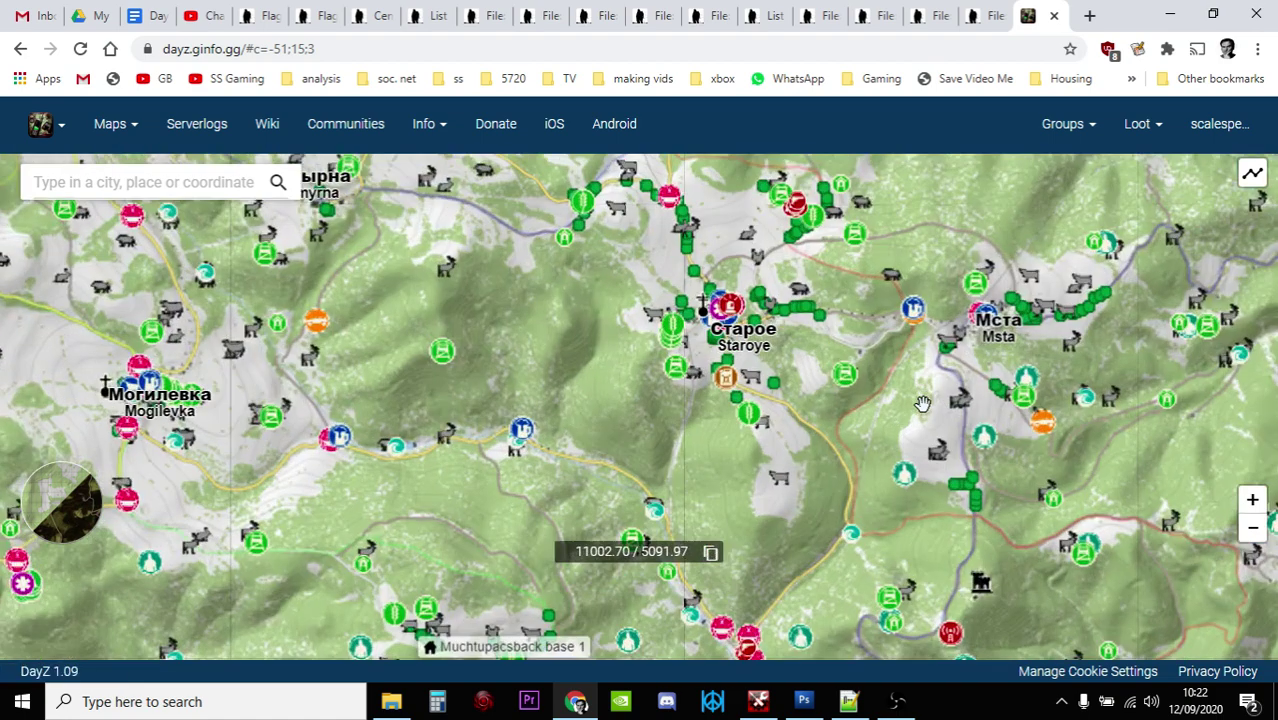
{"action": "scroll", "coordinate": [650, 320], "scroll_direction": "down", "scroll_amount": 2}
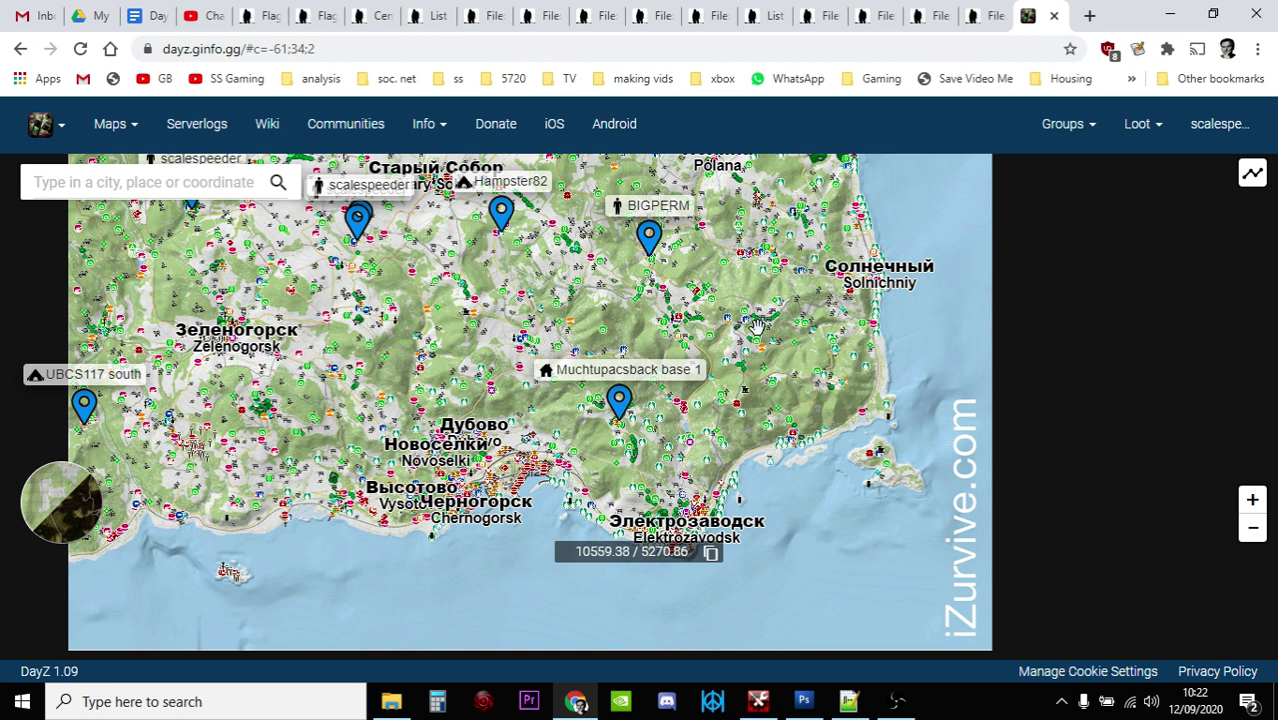
{"action": "left_click", "coordinate": [1150, 127]}
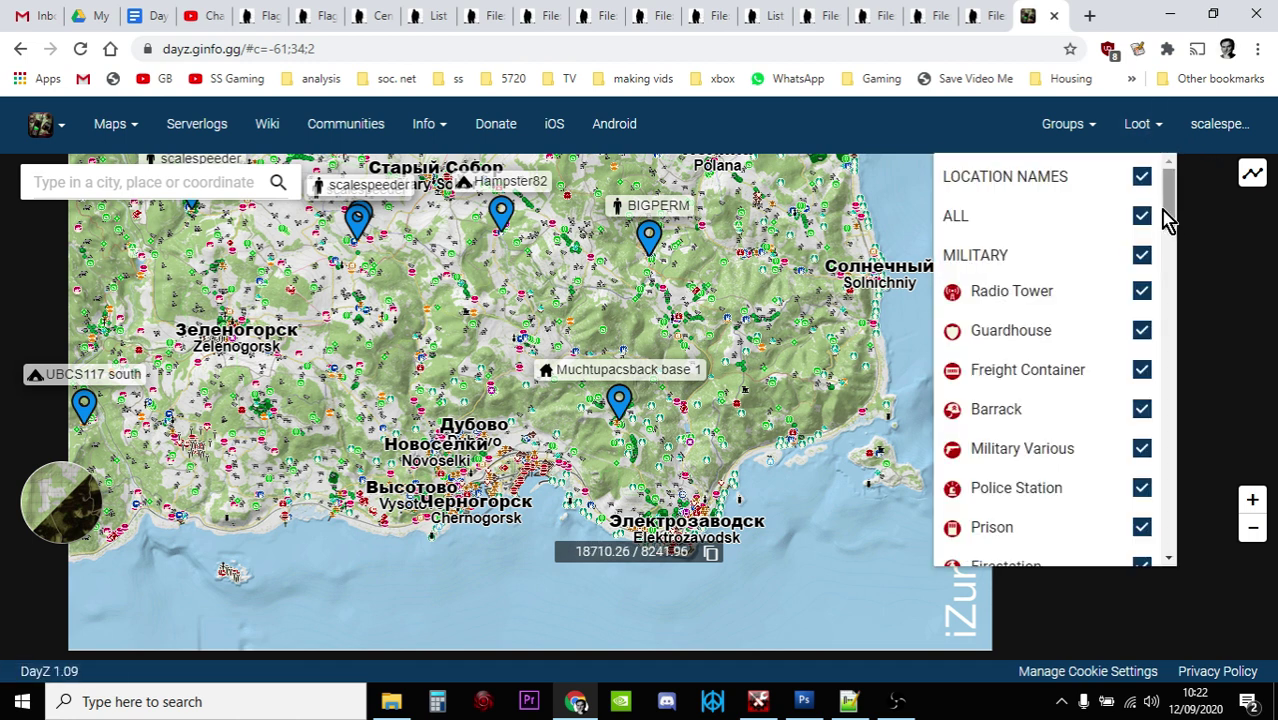
{"action": "left_click_drag", "start_coordinate": [1170, 214], "coordinate": [1181, 326]}
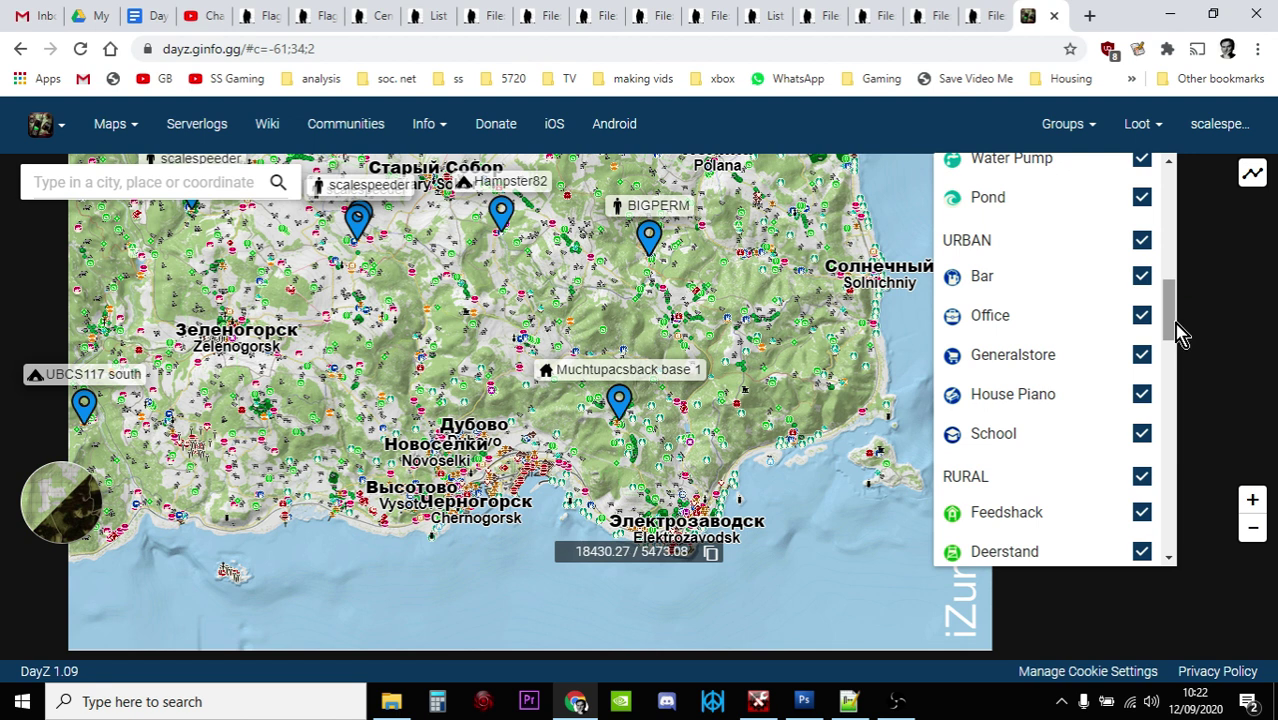
{"action": "scroll", "coordinate": [1176, 336], "scroll_direction": "down", "scroll_amount": 1}
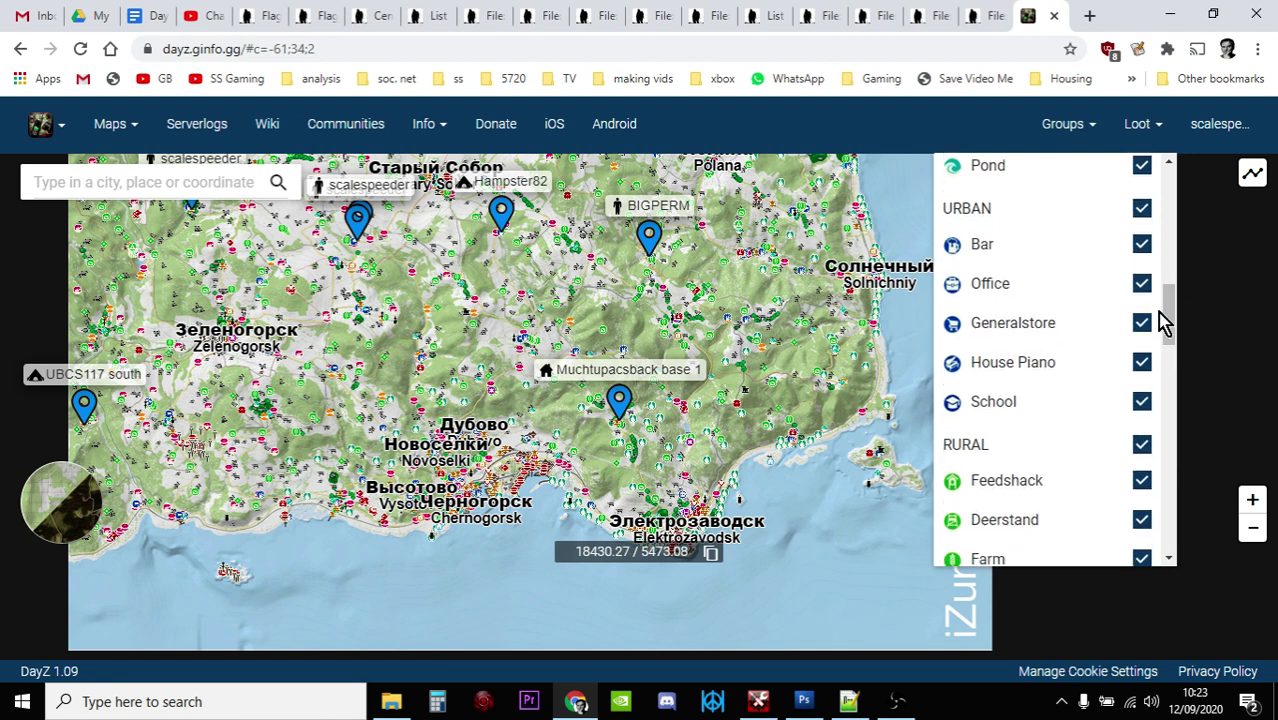
{"action": "left_click_drag", "start_coordinate": [1172, 305], "coordinate": [1170, 170]}
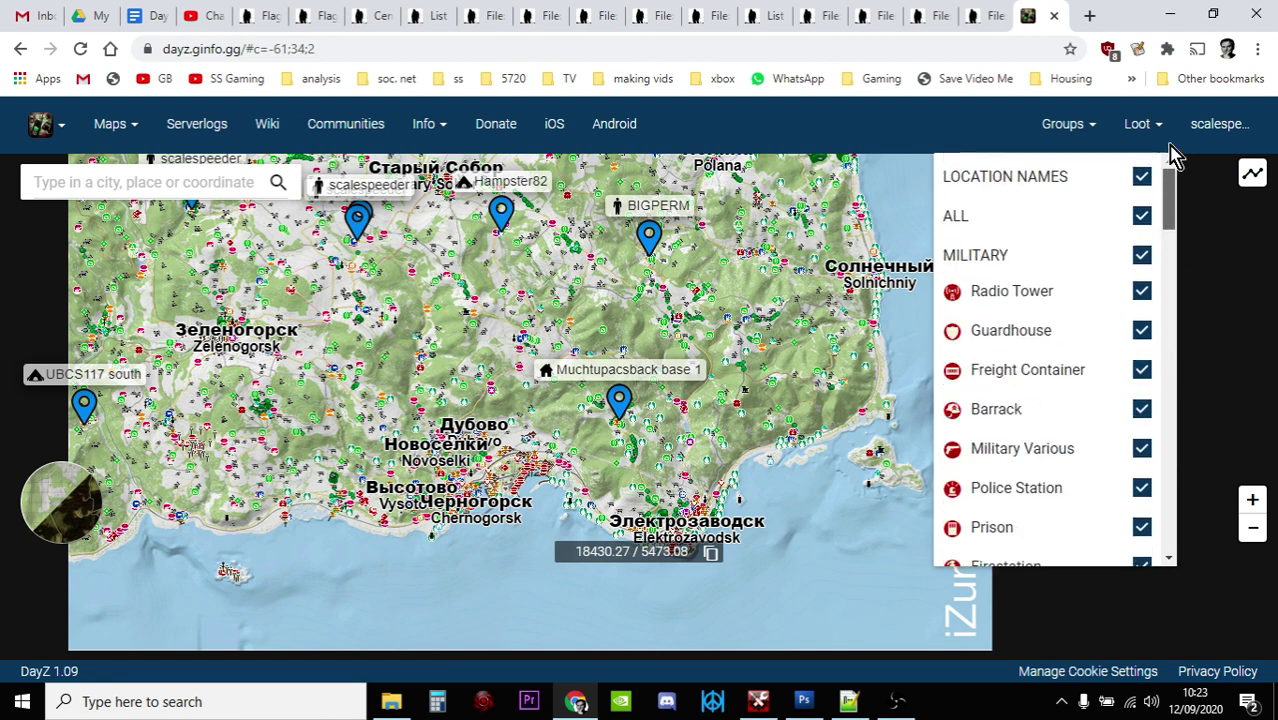
Step: Hide all loot categories on the map while keeping the location names shown
{"action": "left_click", "coordinate": [1141, 177]}
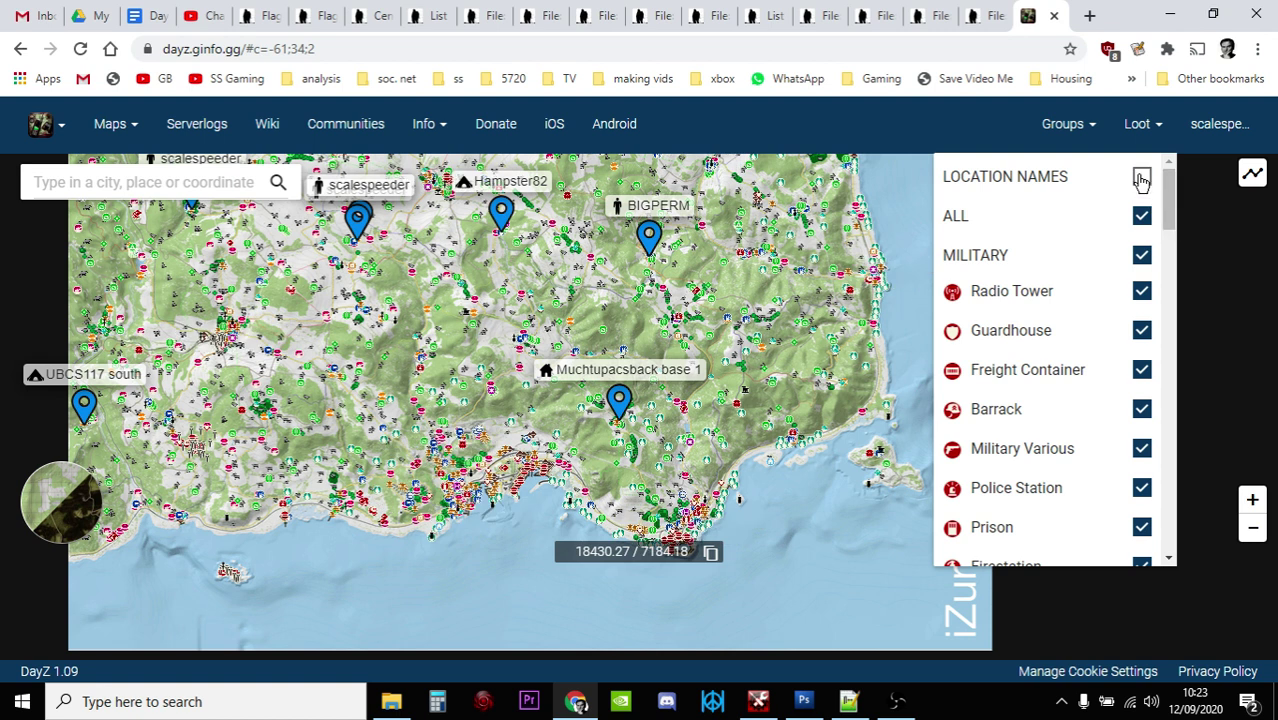
{"action": "left_click", "coordinate": [1141, 177]}
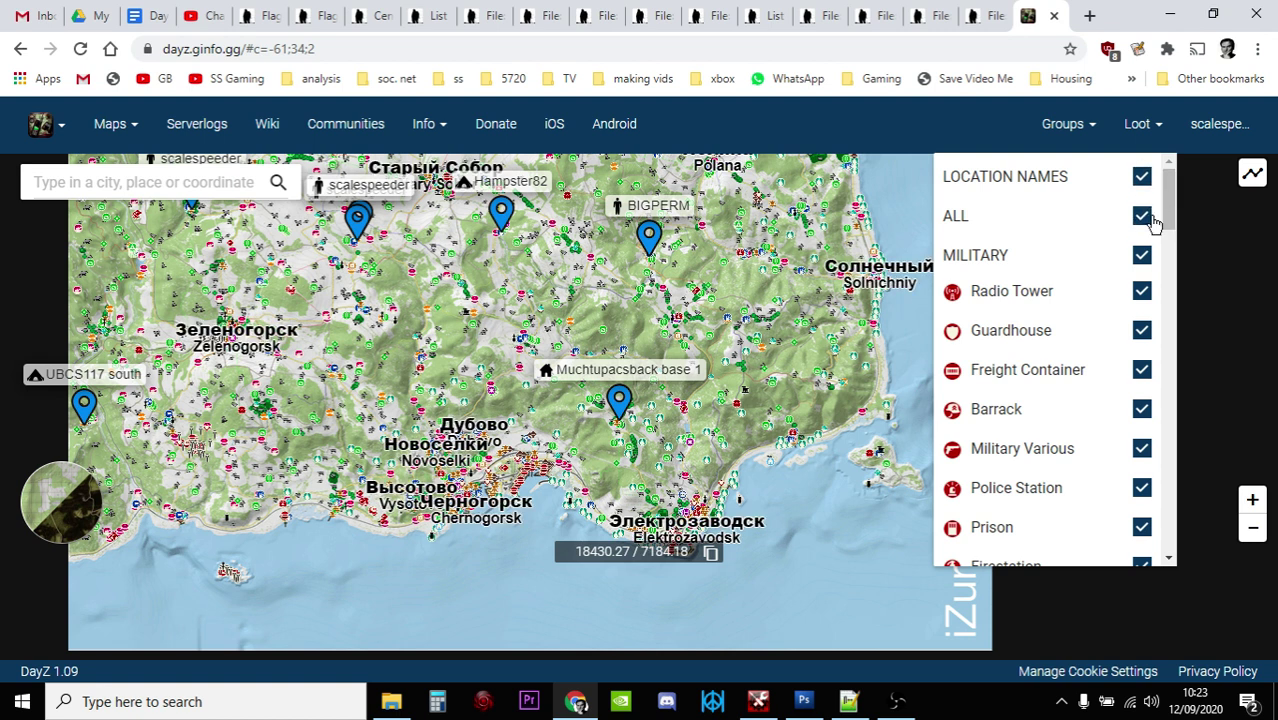
{"action": "left_click", "coordinate": [1143, 218]}
Step: Show only the Office, Bar, Generalstore and School locations plus the ADA 4x4 vehicle locations on the map
{"action": "left_click_drag", "start_coordinate": [1170, 214], "coordinate": [1176, 333]}
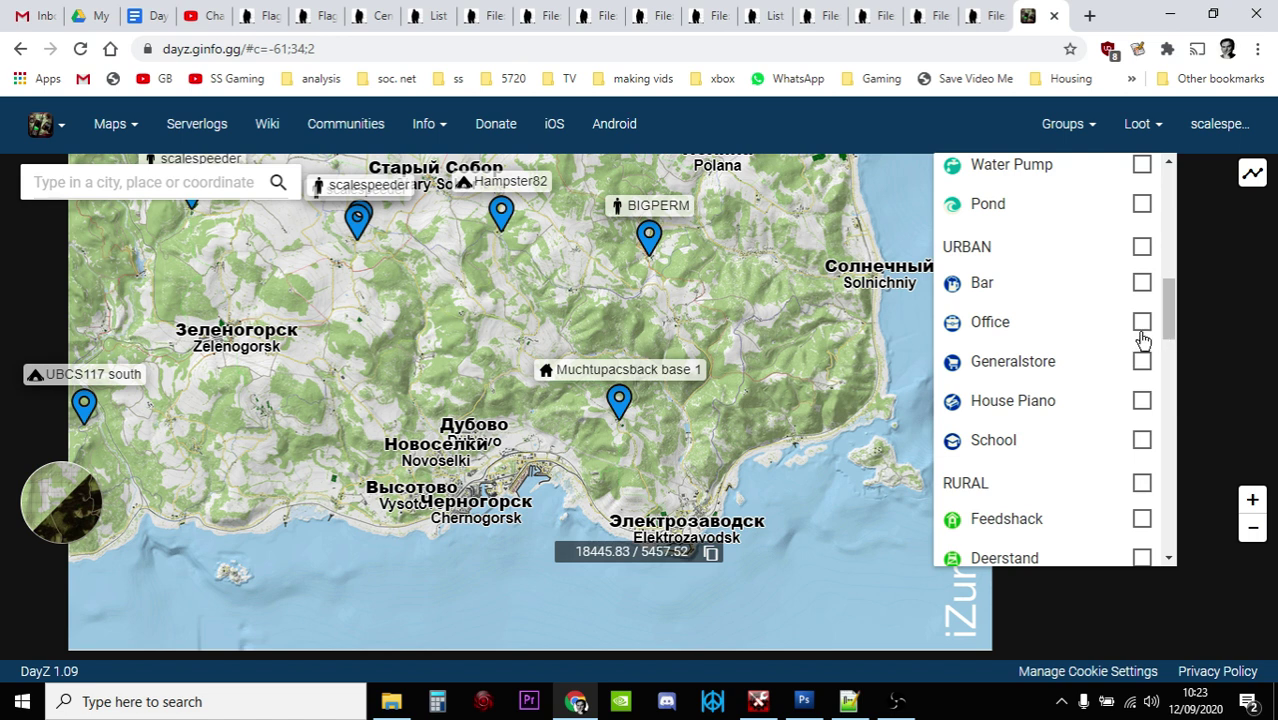
{"action": "left_click", "coordinate": [1142, 322]}
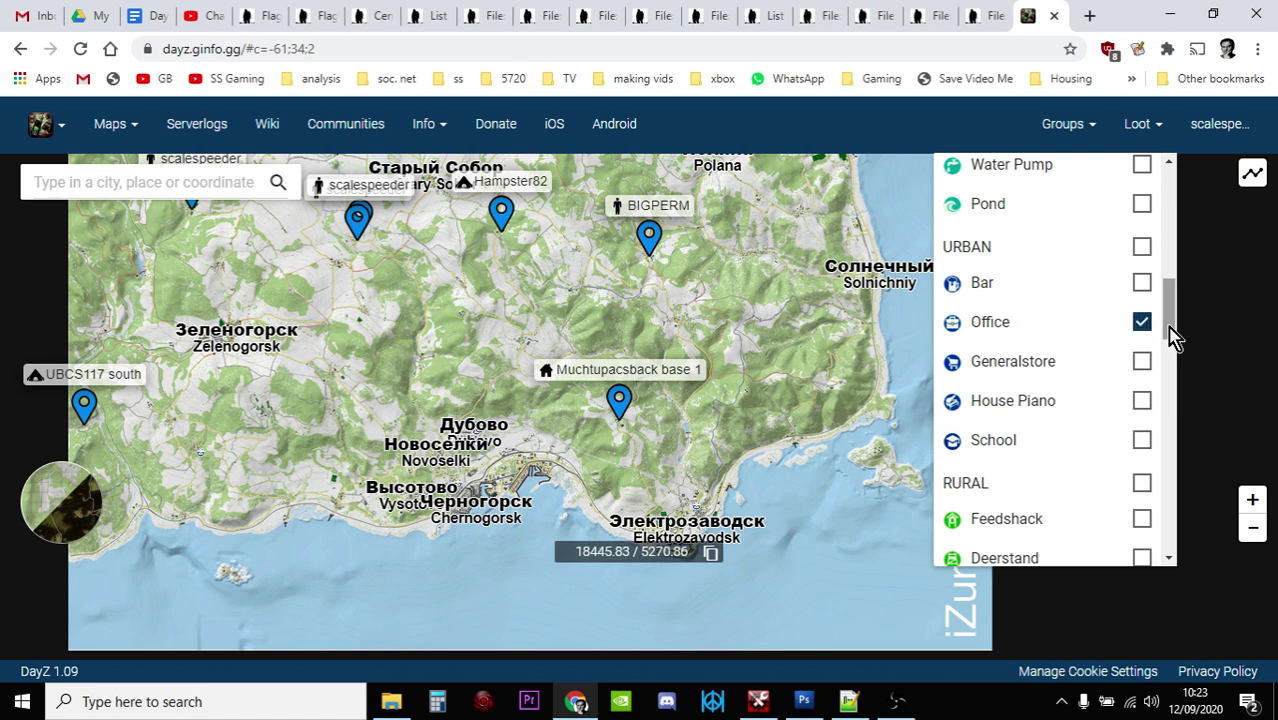
{"action": "left_click", "coordinate": [1144, 287]}
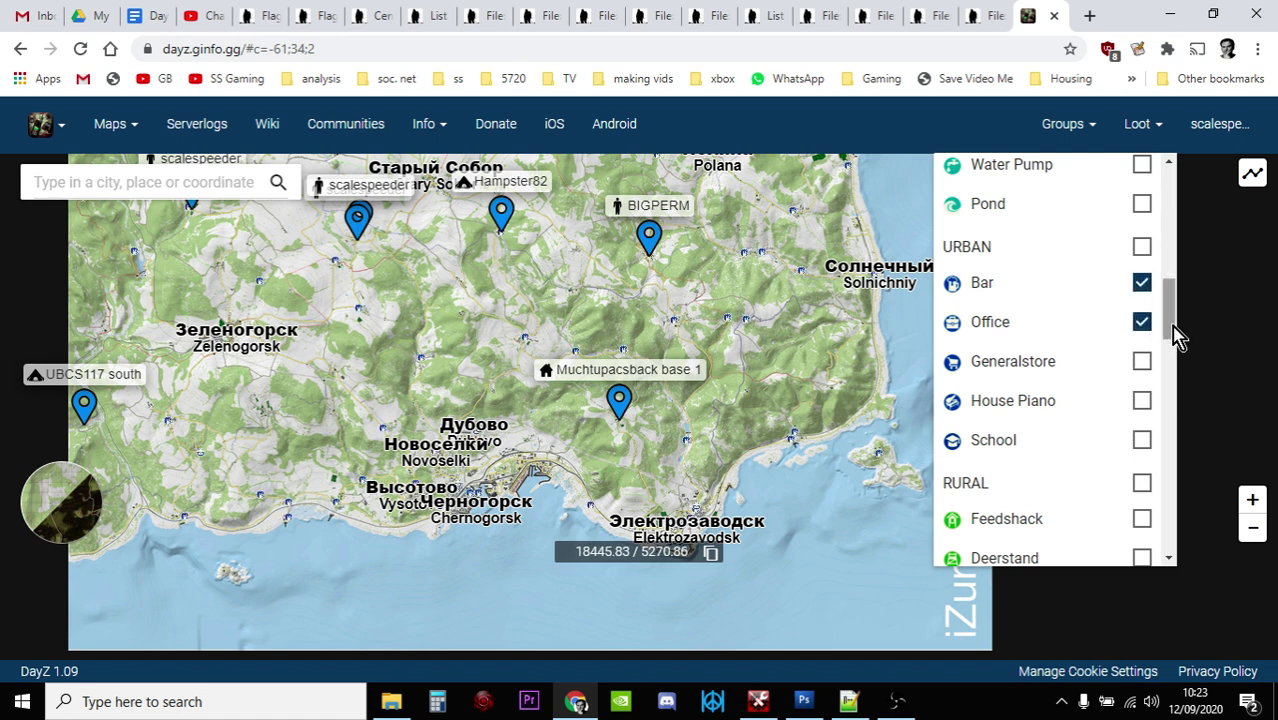
{"action": "left_click", "coordinate": [1143, 362]}
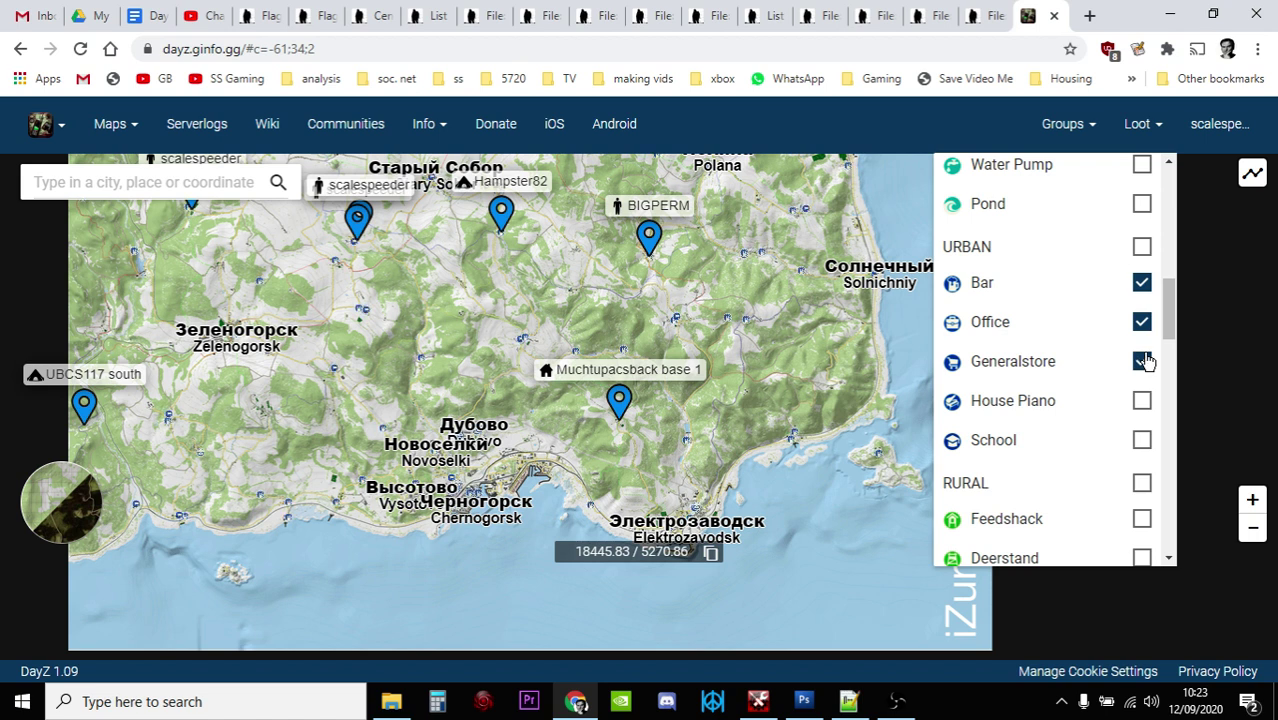
{"action": "left_click", "coordinate": [1143, 441]}
{"action": "left_click_drag", "start_coordinate": [1172, 342], "coordinate": [1132, 380]}
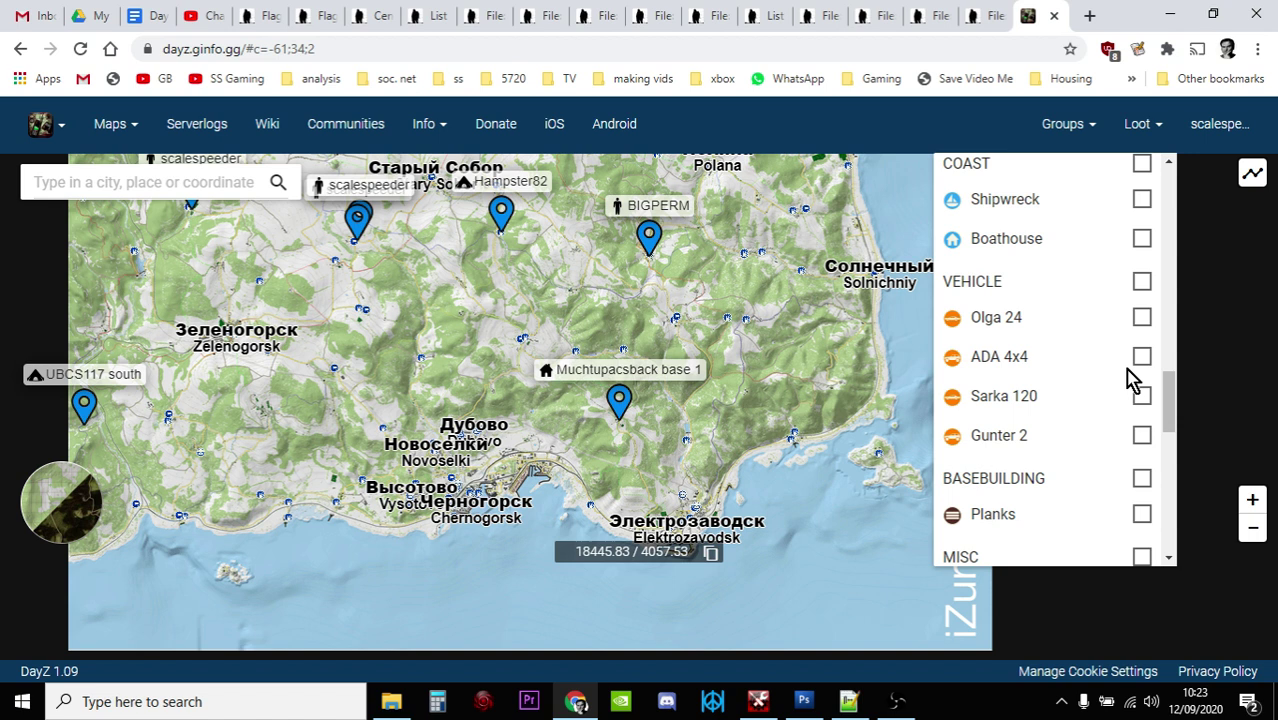
{"action": "left_click", "coordinate": [1141, 357]}
{"action": "left_click_drag", "start_coordinate": [1170, 422], "coordinate": [1187, 343]}
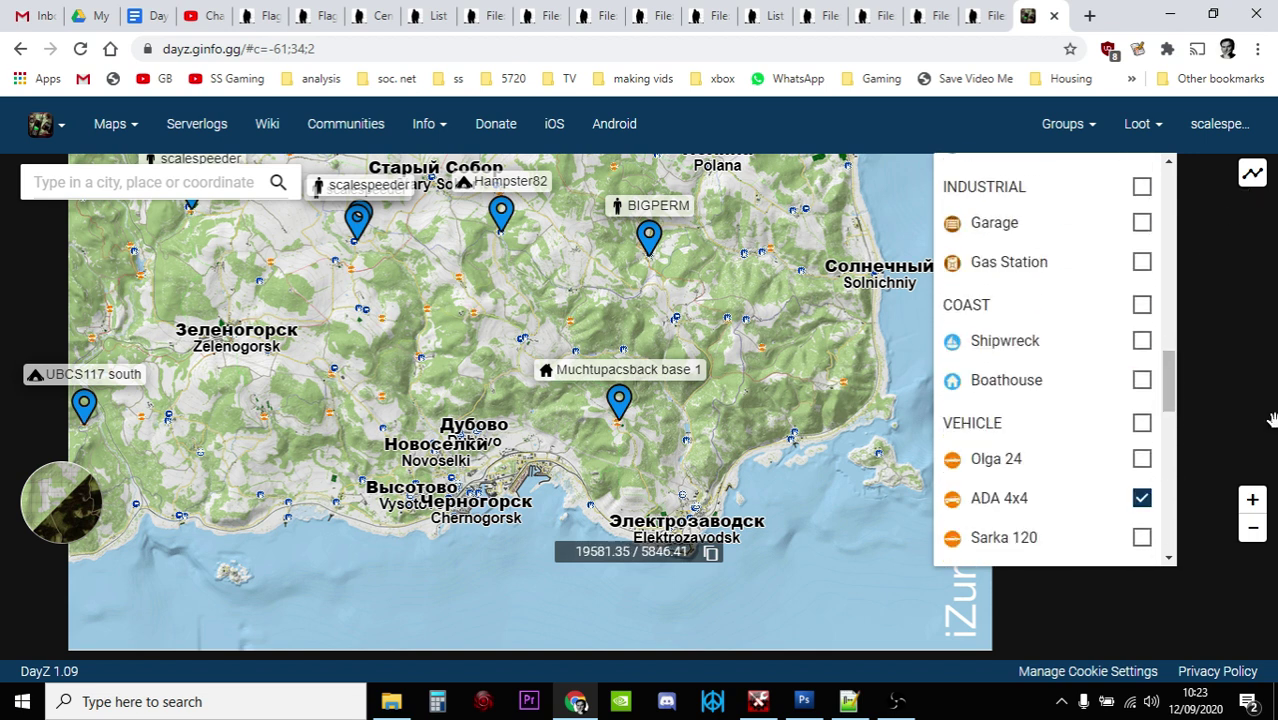
Step: Examine the filtered loot locations around Chernogorsk, Vysotovo and Novoselki, and across the area around Staroye, Msta and Tulga
{"action": "left_click", "coordinate": [1252, 500]}
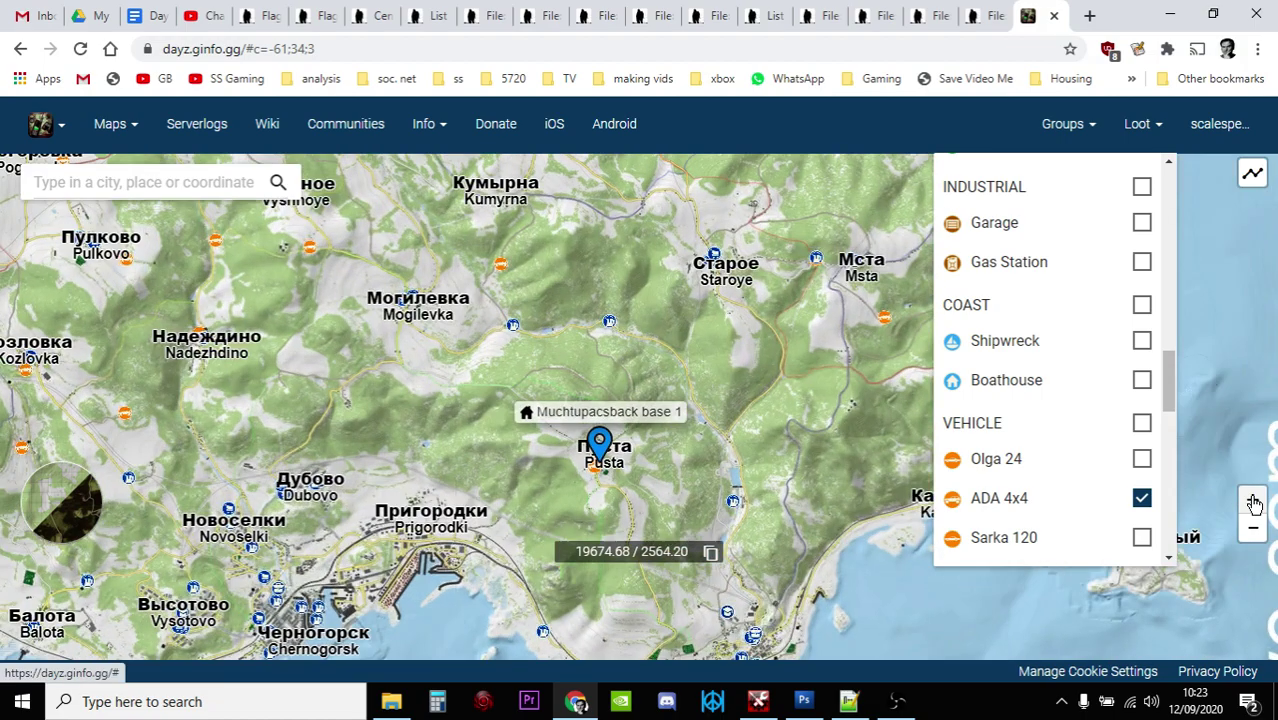
{"action": "left_click", "coordinate": [1253, 501]}
{"action": "left_click_drag", "start_coordinate": [352, 586], "coordinate": [767, 182]}
{"action": "left_click_drag", "start_coordinate": [560, 375], "coordinate": [834, 296]}
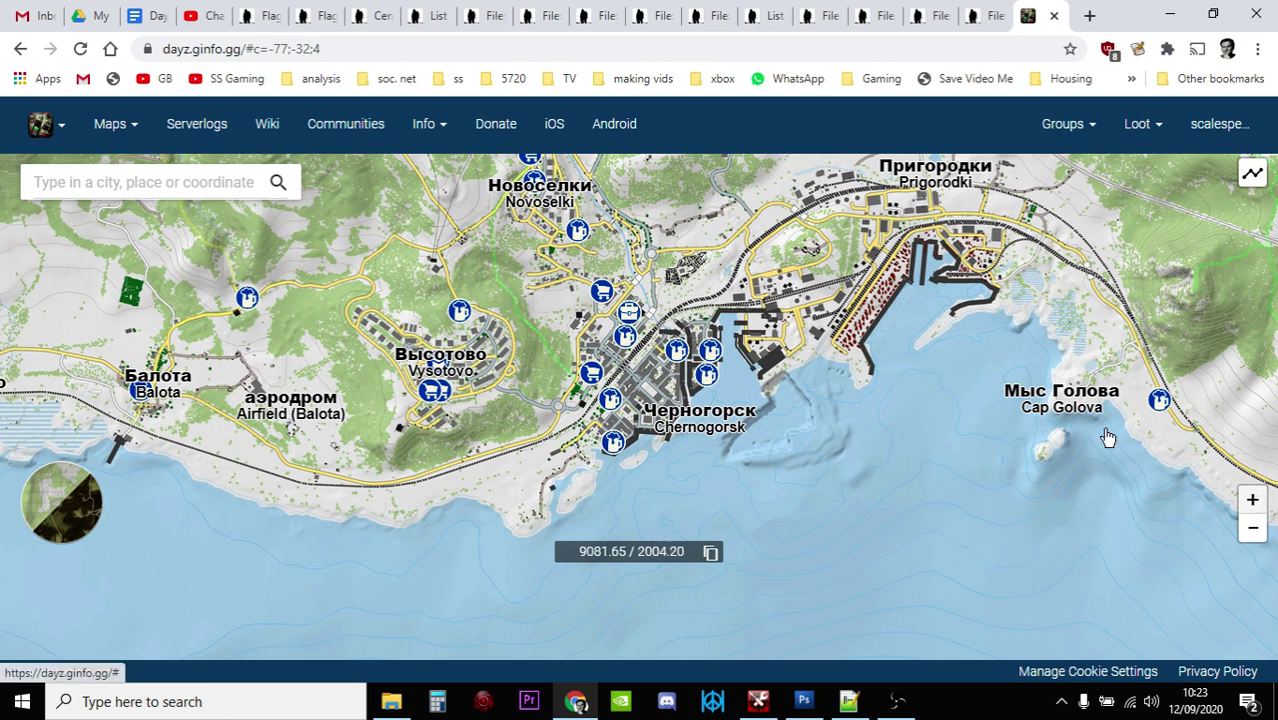
{"action": "scroll", "coordinate": [1108, 437], "scroll_direction": "up", "scroll_amount": 1}
{"action": "left_click_drag", "start_coordinate": [1095, 380], "coordinate": [1115, 445]}
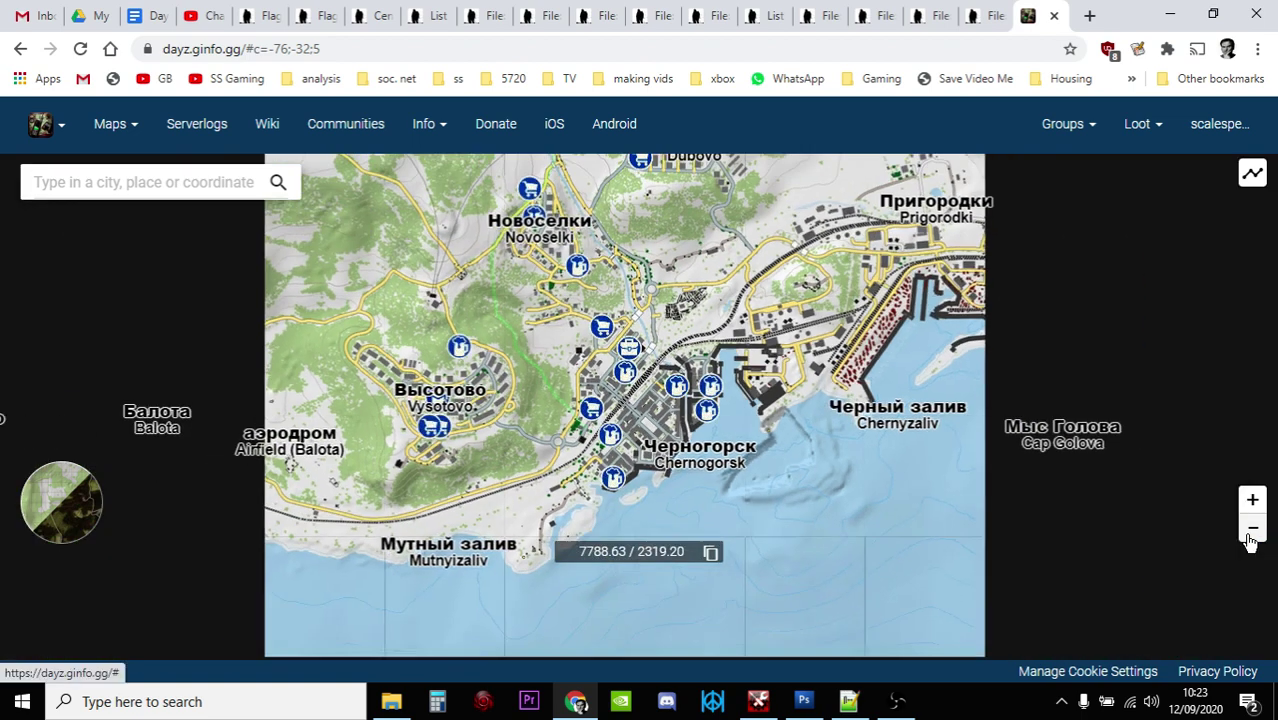
{"action": "left_click", "coordinate": [1251, 530]}
{"action": "left_click", "coordinate": [1251, 530]}
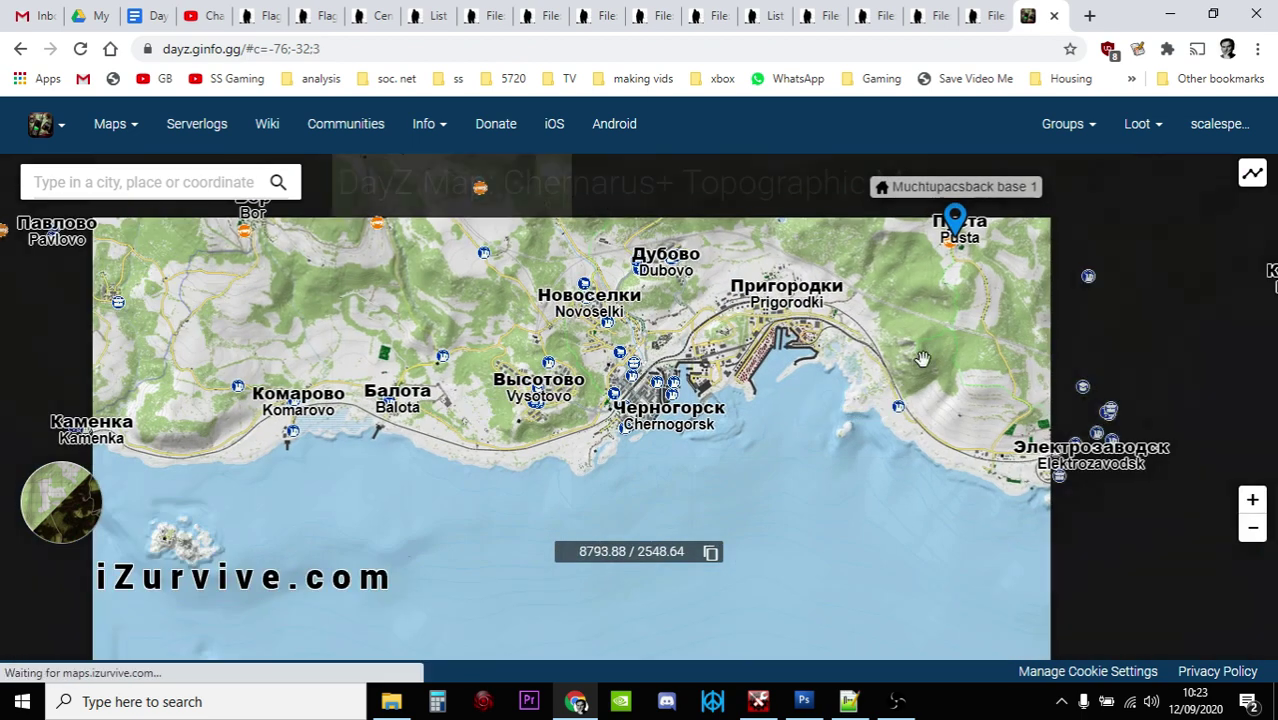
{"action": "mouse_move", "coordinate": [1230, 240]}
{"action": "left_mouse_down"}
{"action": "mouse_move", "coordinate": [900, 265]}
{"action": "mouse_move", "coordinate": [849, 479]}
{"action": "left_mouse_up"}
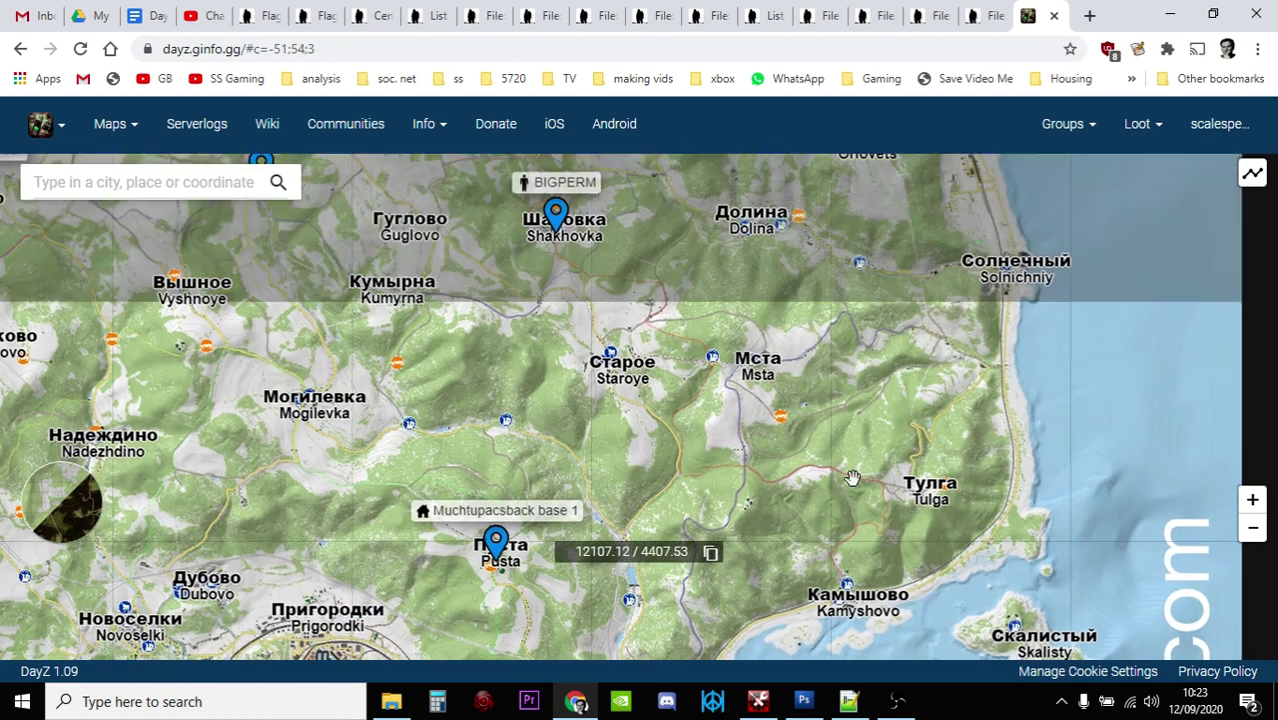
Step: Examine the filtered locations around Solnichniy and Dolina, check the loot filter list, and look over the coast from Chernogorsk to Elektrozavodsk
{"action": "left_click_drag", "start_coordinate": [932, 227], "coordinate": [880, 307]}
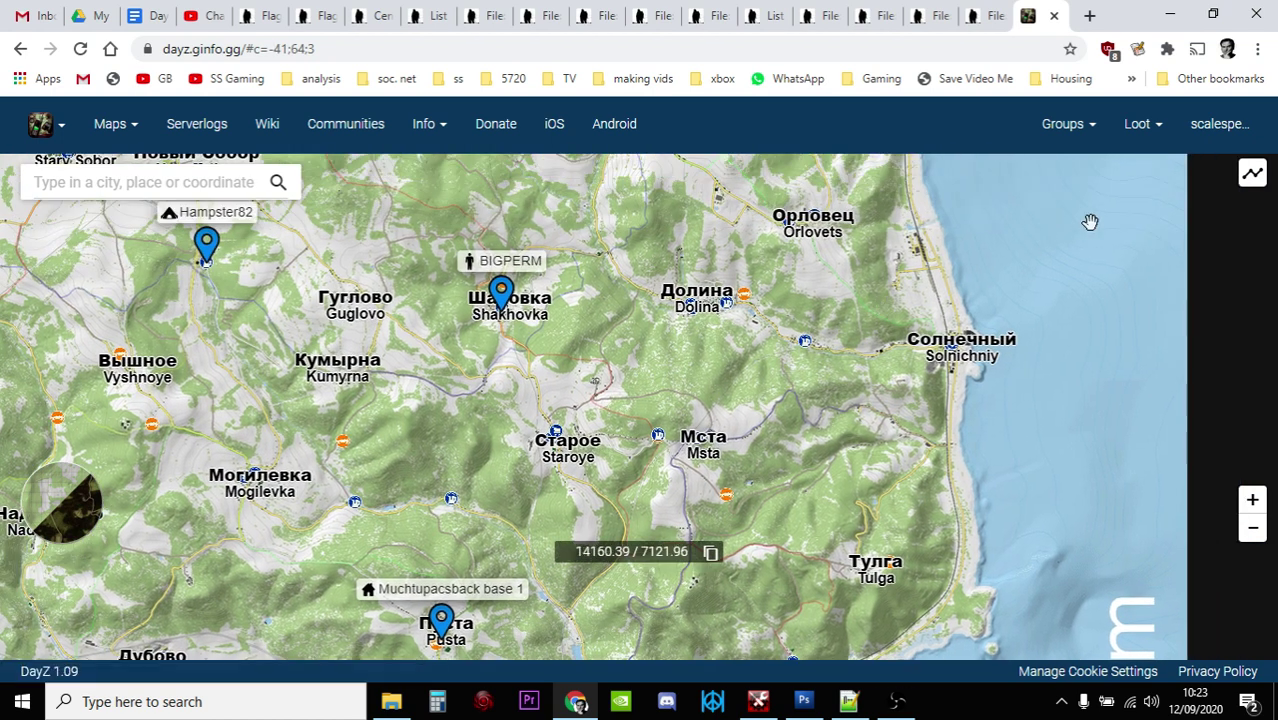
{"action": "left_click", "coordinate": [1155, 128]}
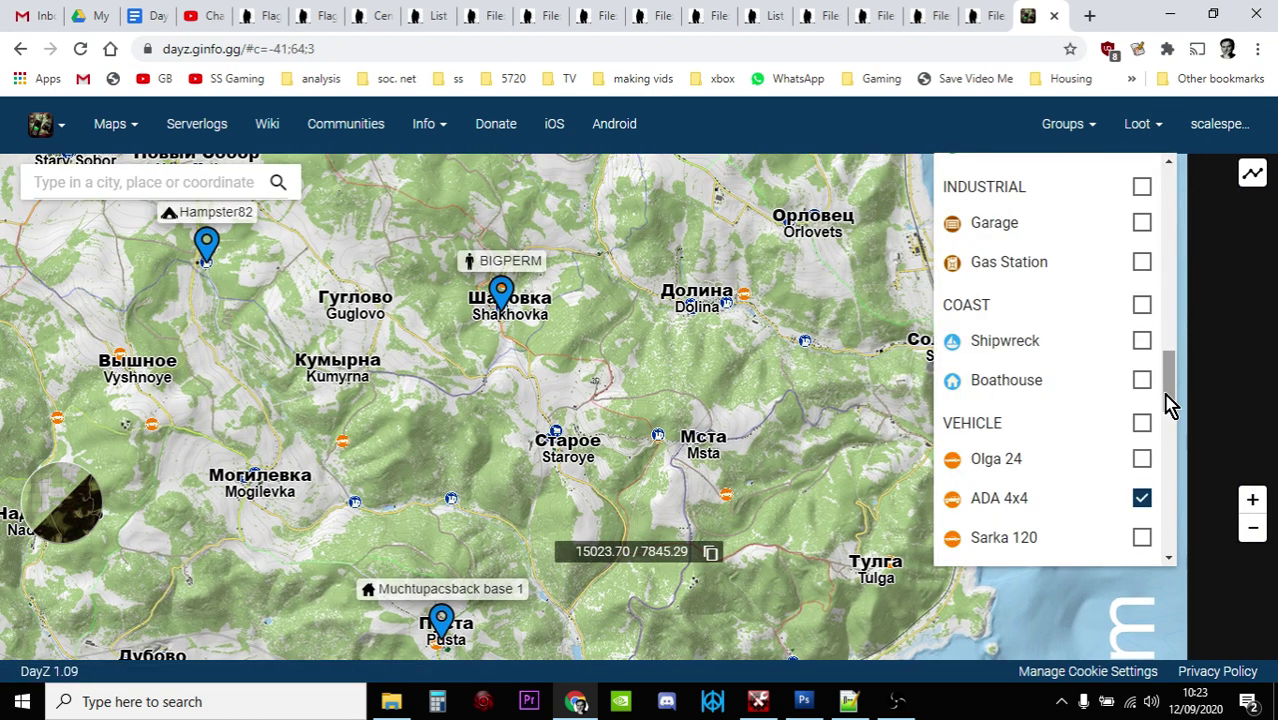
{"action": "left_click_drag", "start_coordinate": [1170, 403], "coordinate": [1176, 180]}
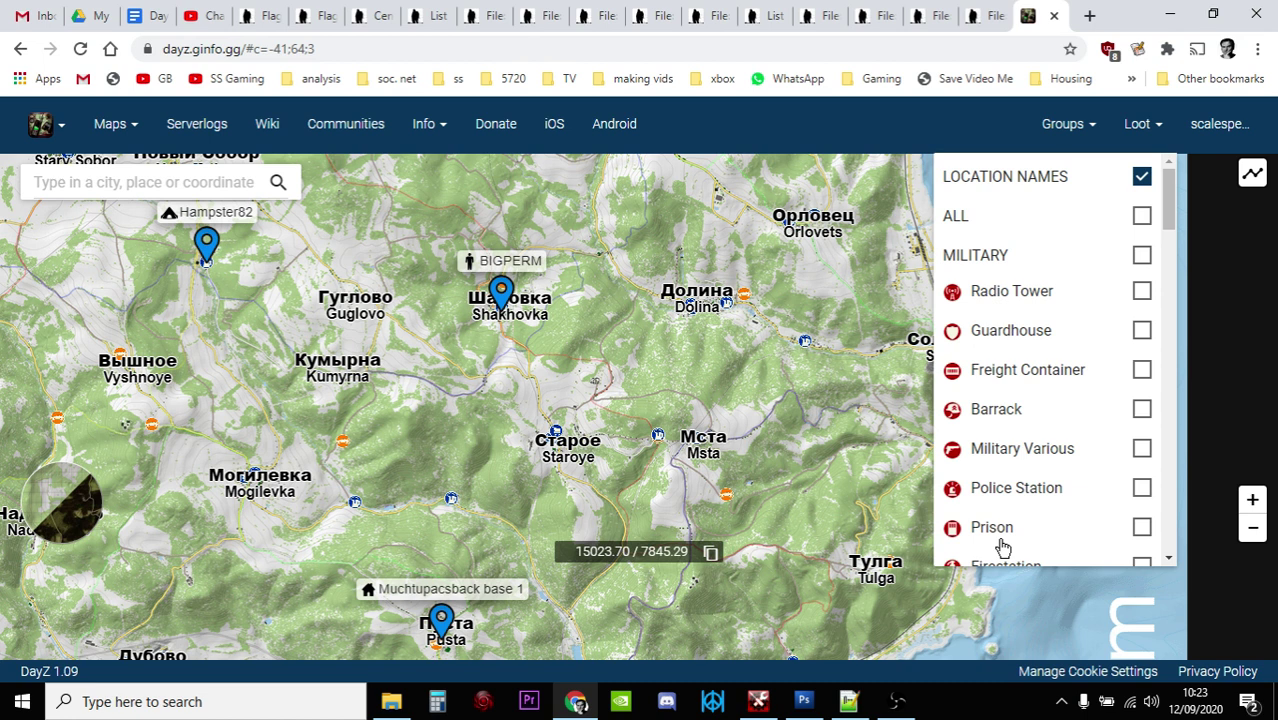
{"action": "left_click", "coordinate": [1050, 627]}
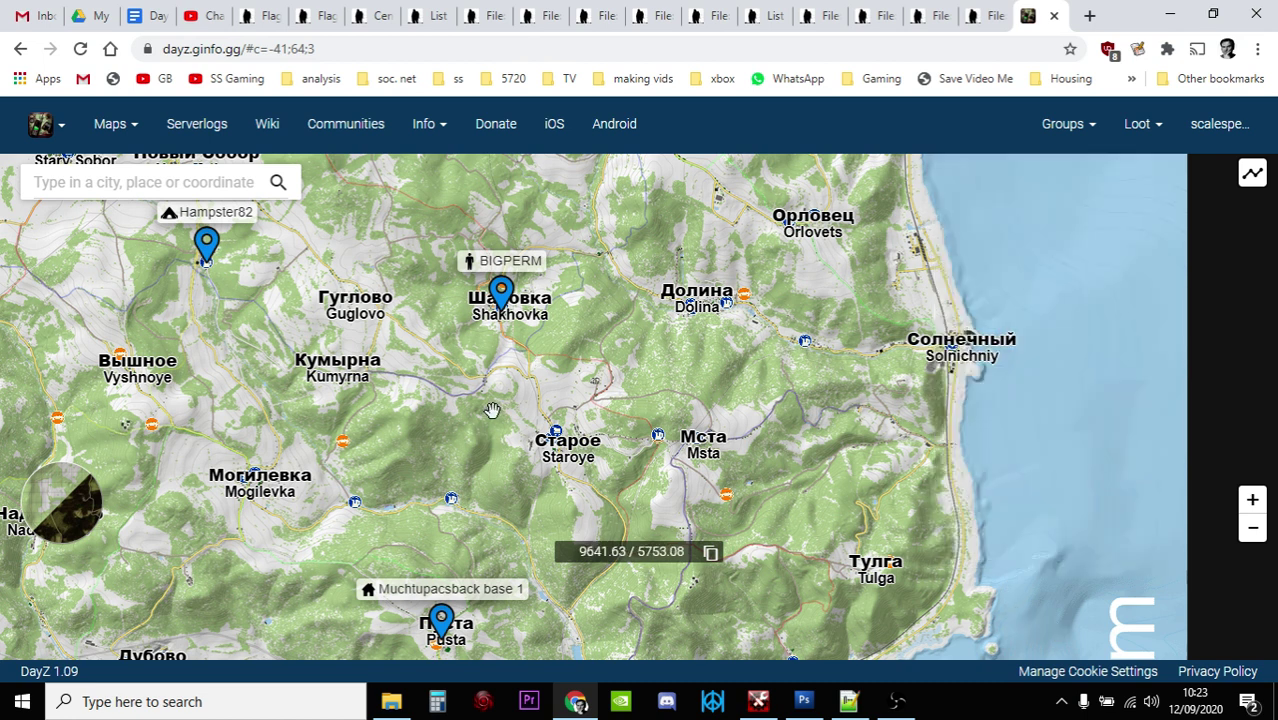
{"action": "left_click_drag", "start_coordinate": [492, 410], "coordinate": [651, 278]}
{"action": "left_click_drag", "start_coordinate": [590, 394], "coordinate": [778, 296]}
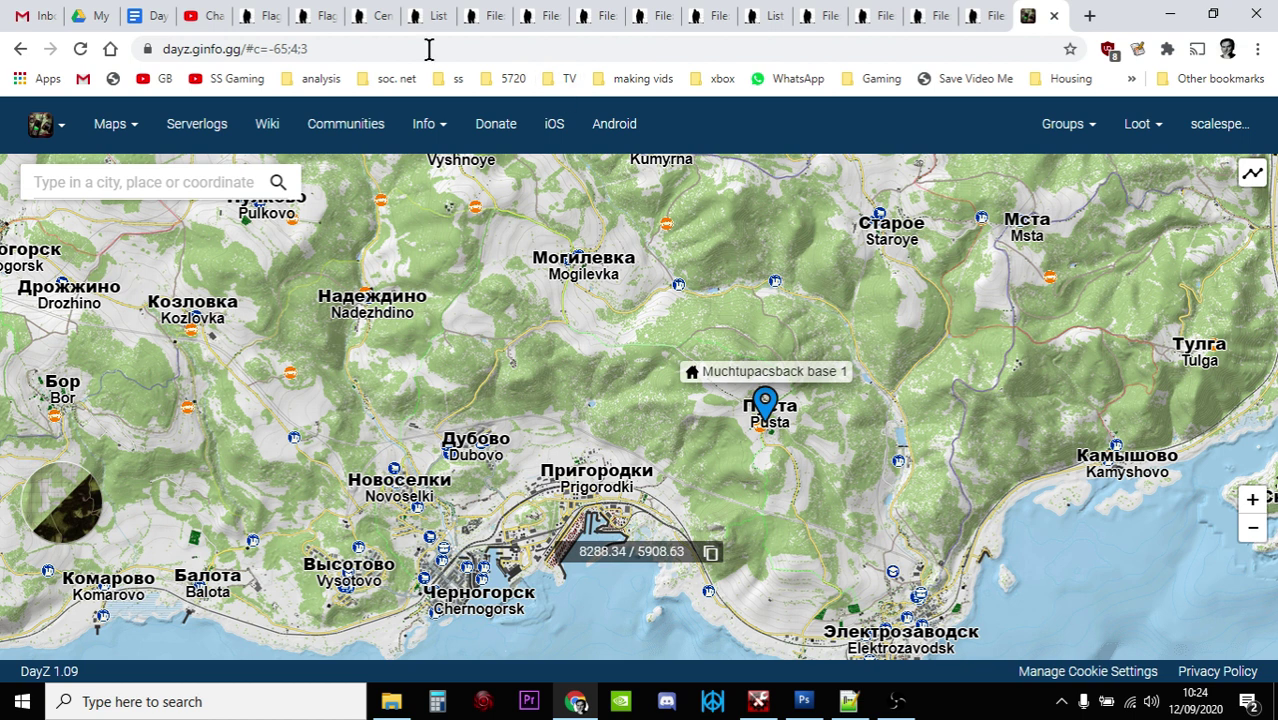
Step: Review the wiki's Flag Pole, Central Loot Economy and School building list pages, plus the pictures of the School-tagged buildings and wrecks
{"action": "left_click", "coordinate": [309, 20]}
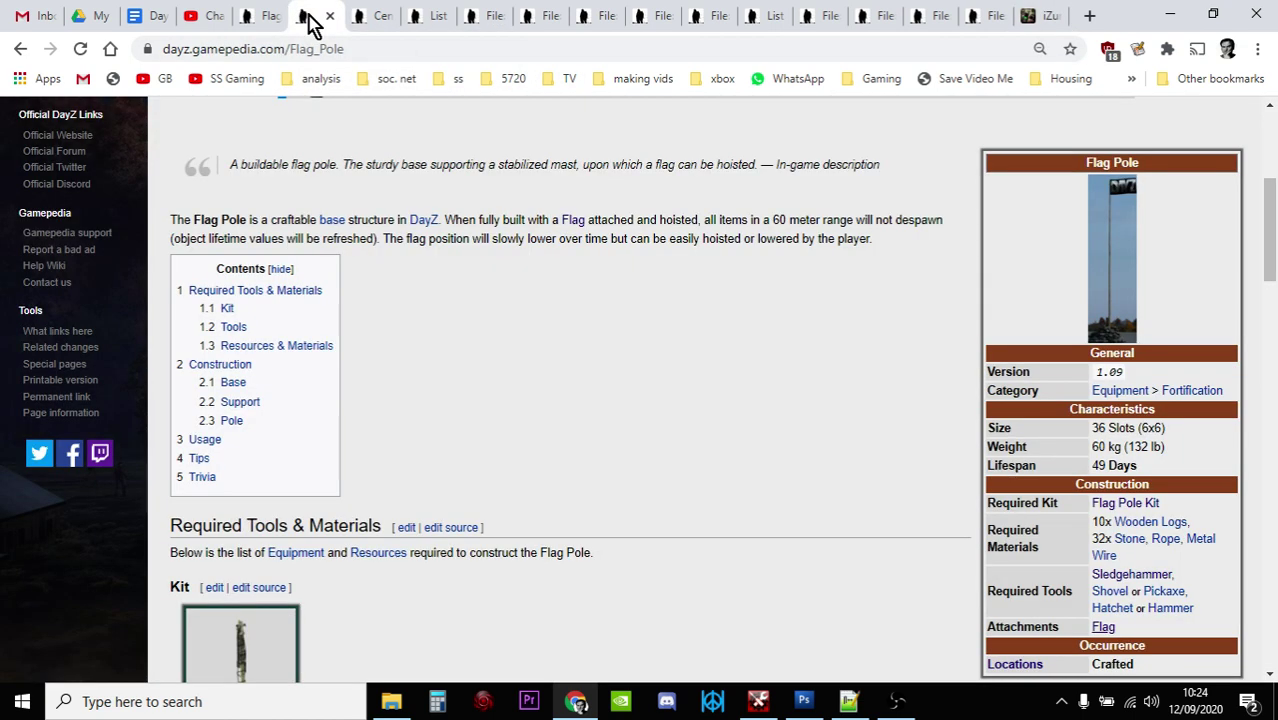
{"action": "left_click", "coordinate": [376, 20]}
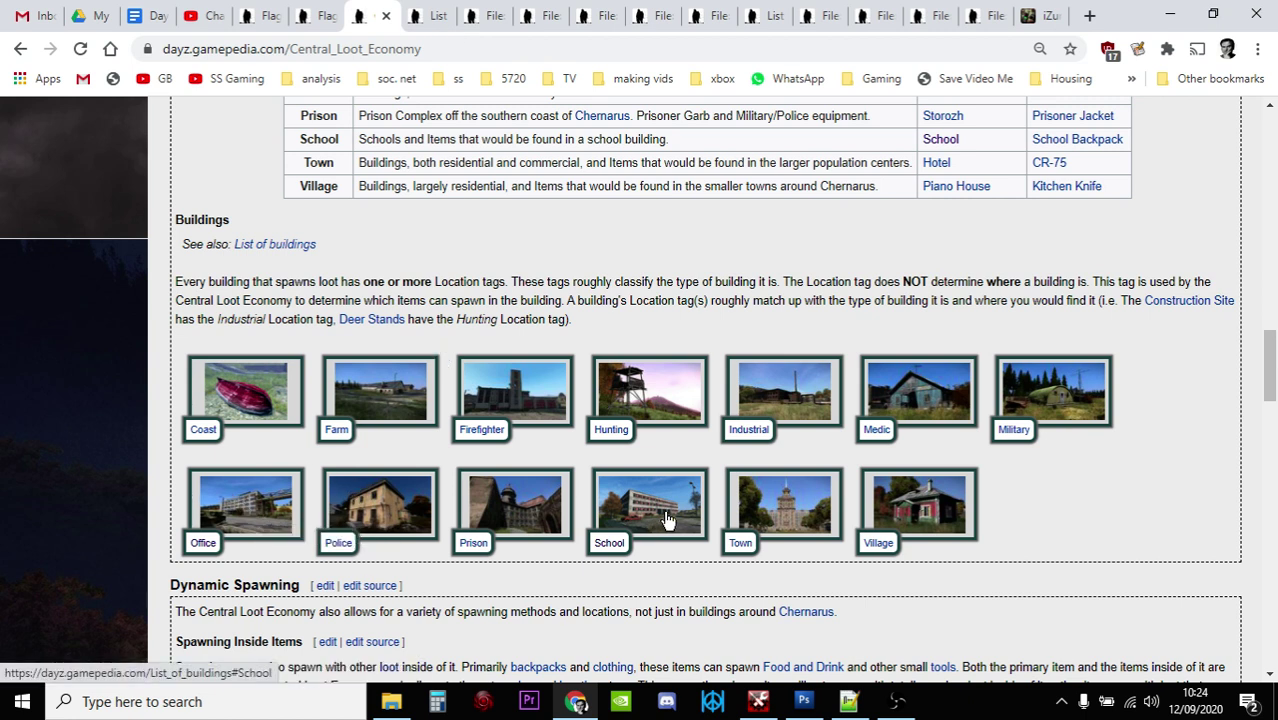
{"action": "left_click", "coordinate": [433, 22]}
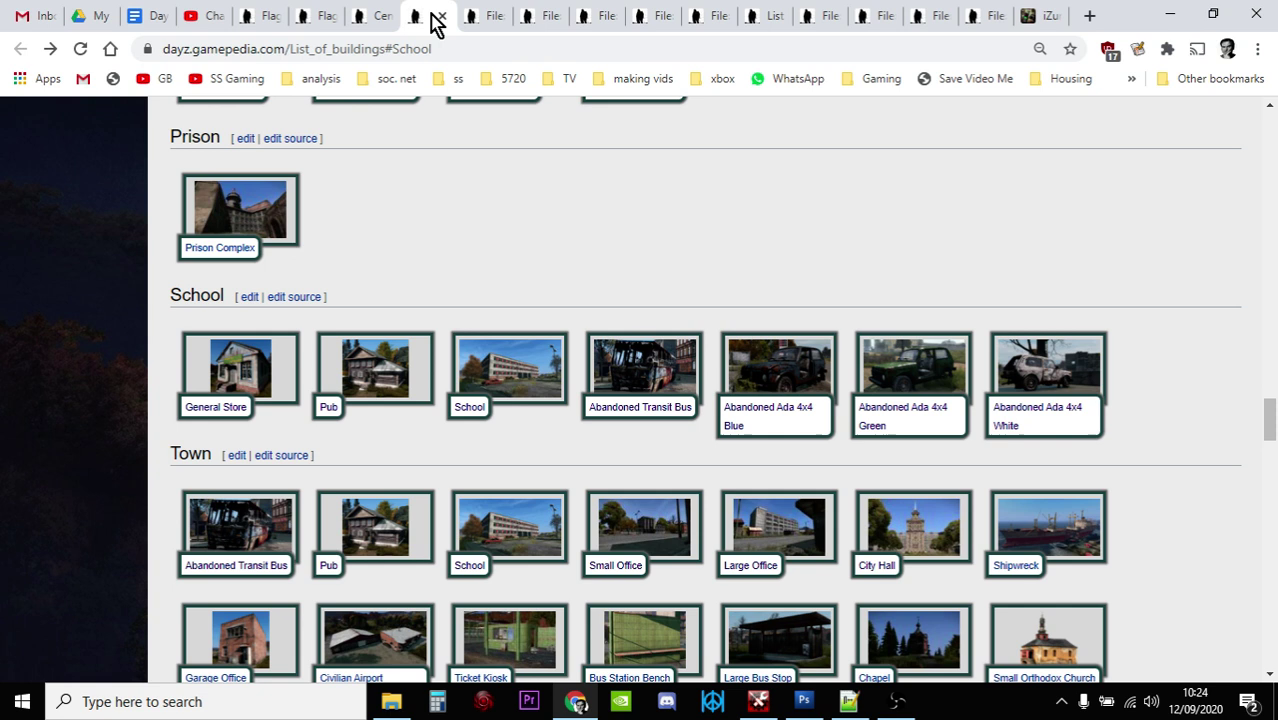
{"action": "left_click", "coordinate": [487, 22]}
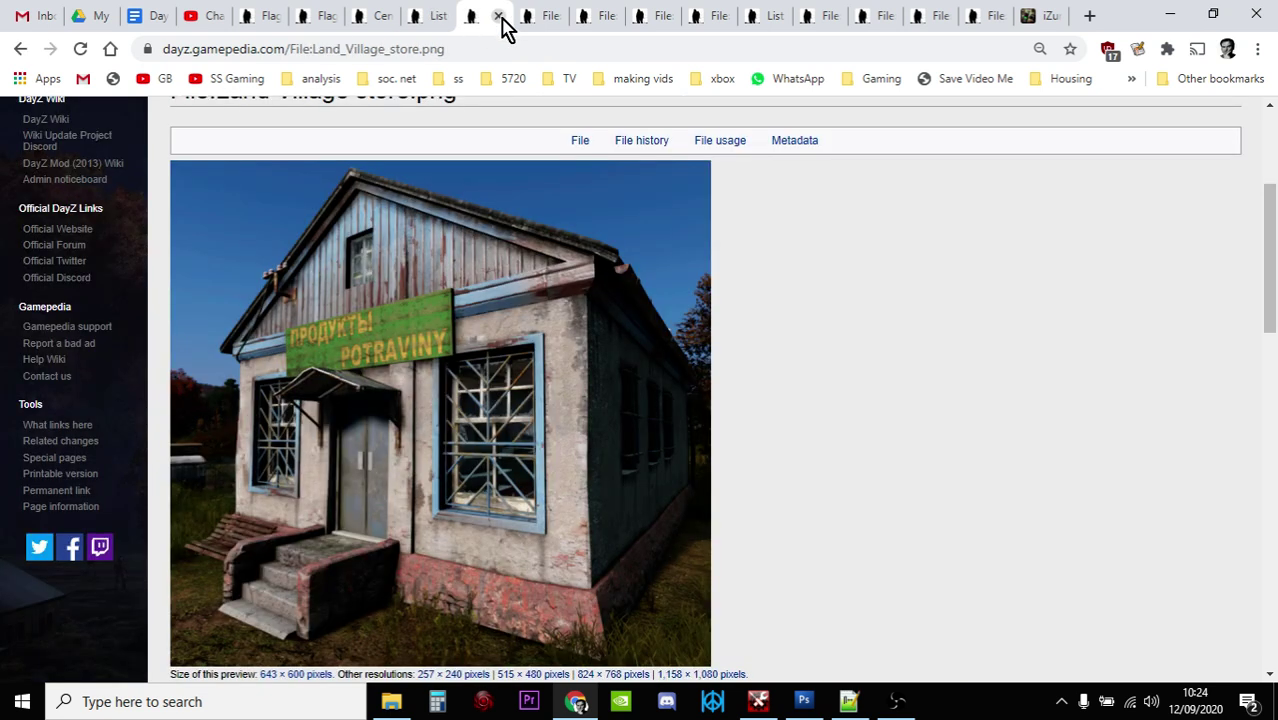
{"action": "left_click", "coordinate": [548, 22]}
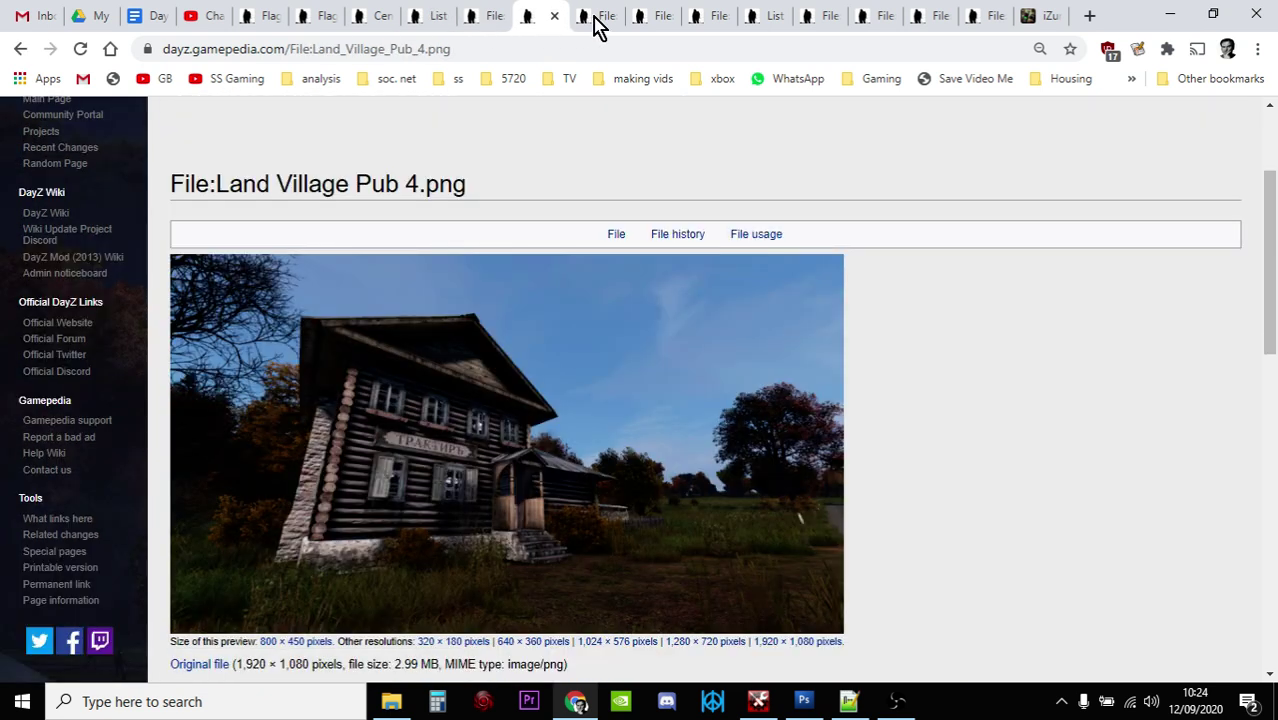
{"action": "left_click", "coordinate": [595, 25]}
{"action": "left_click", "coordinate": [645, 20]}
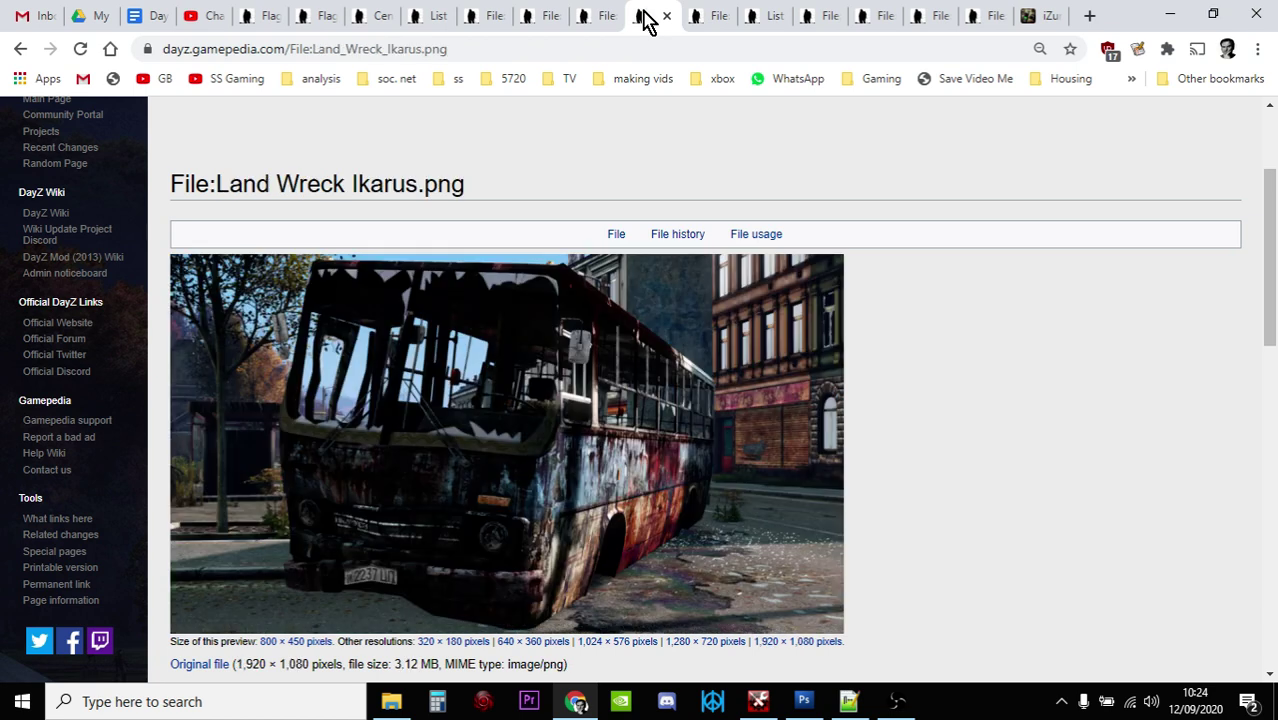
{"action": "left_click", "coordinate": [715, 20]}
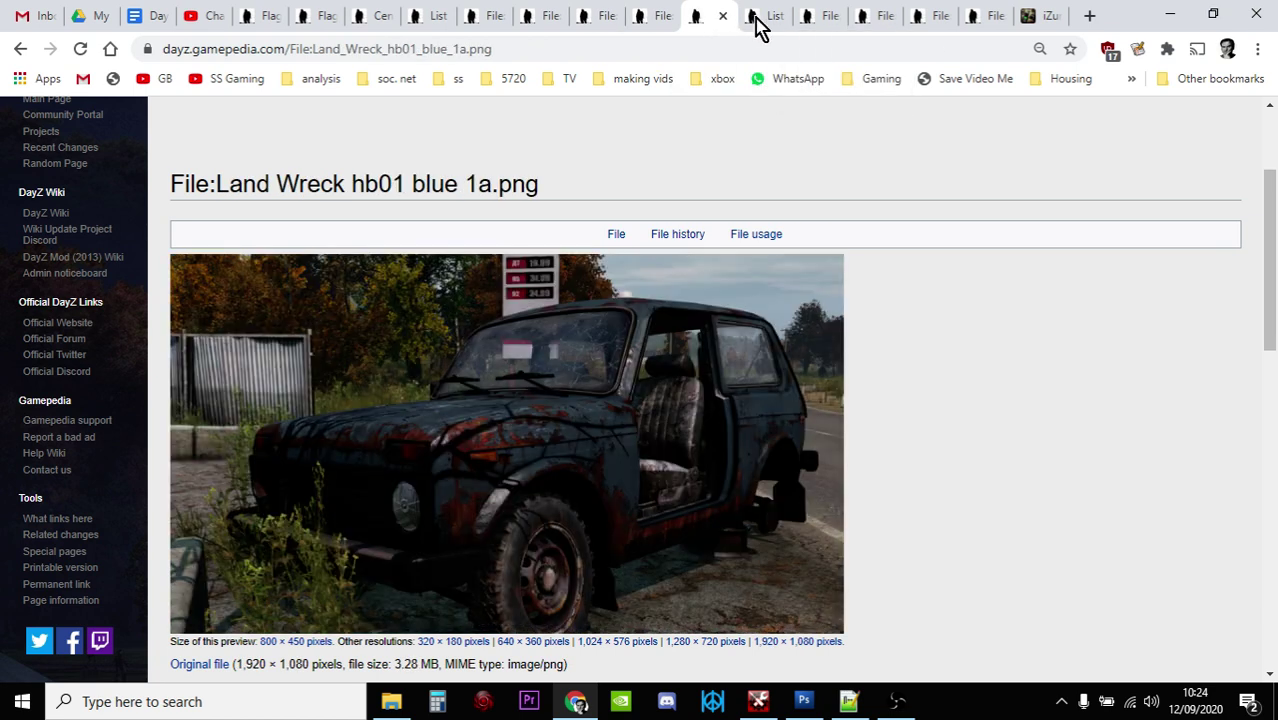
Step: Review the wiki's second building list and its open pictures, including the office building, the Novodmitrovsk building and the Ikarus bus wreck
{"action": "left_click", "coordinate": [758, 22]}
{"action": "left_click", "coordinate": [818, 22]}
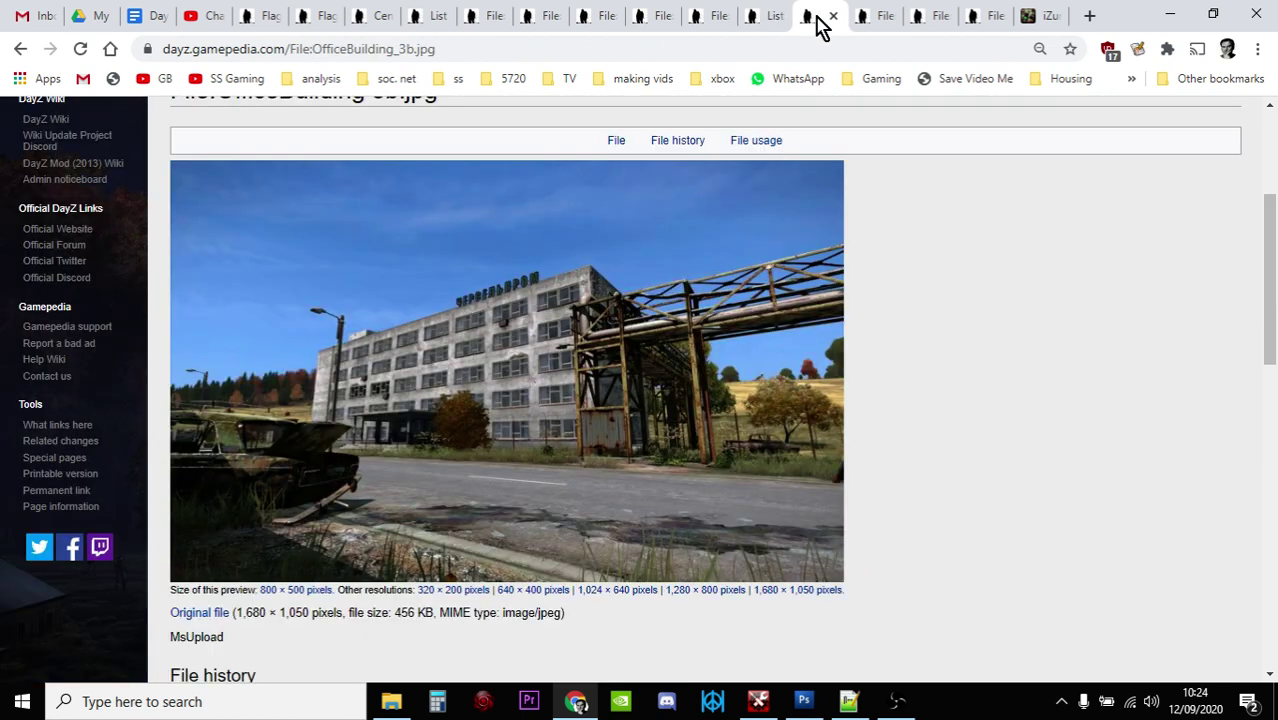
{"action": "left_click", "coordinate": [868, 22]}
{"action": "left_click", "coordinate": [935, 22]}
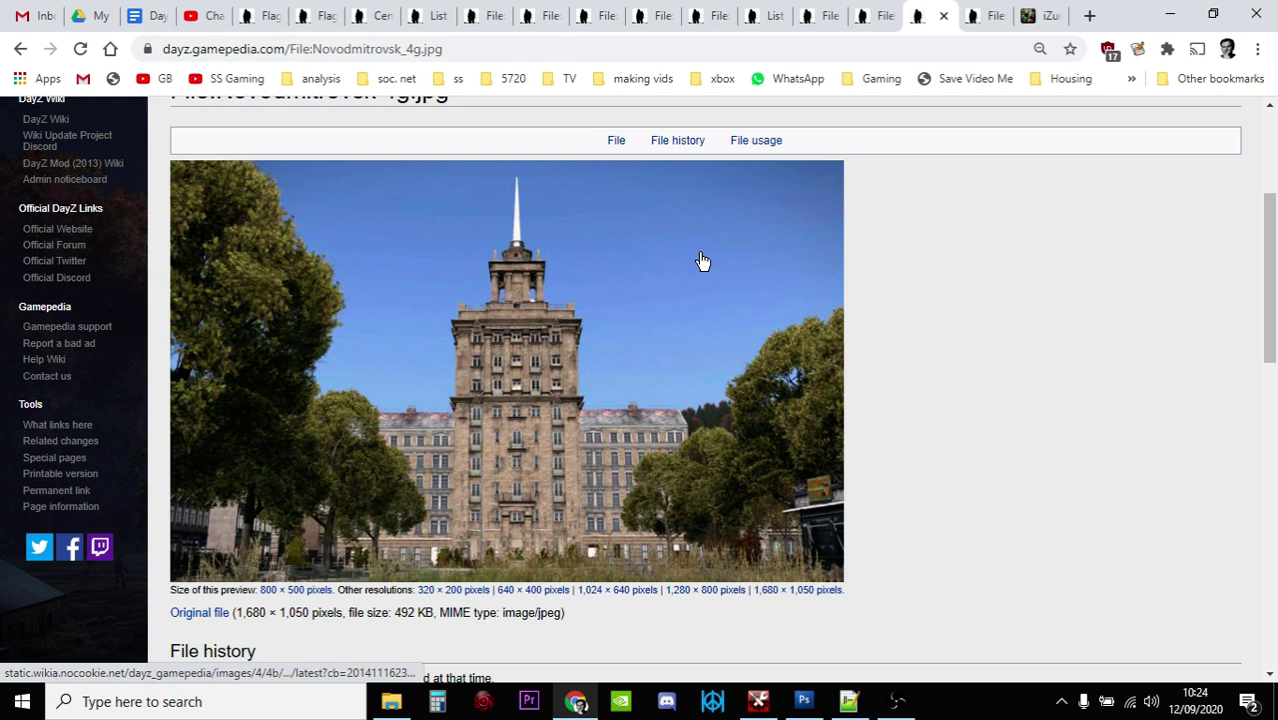
{"action": "left_click", "coordinate": [990, 22]}
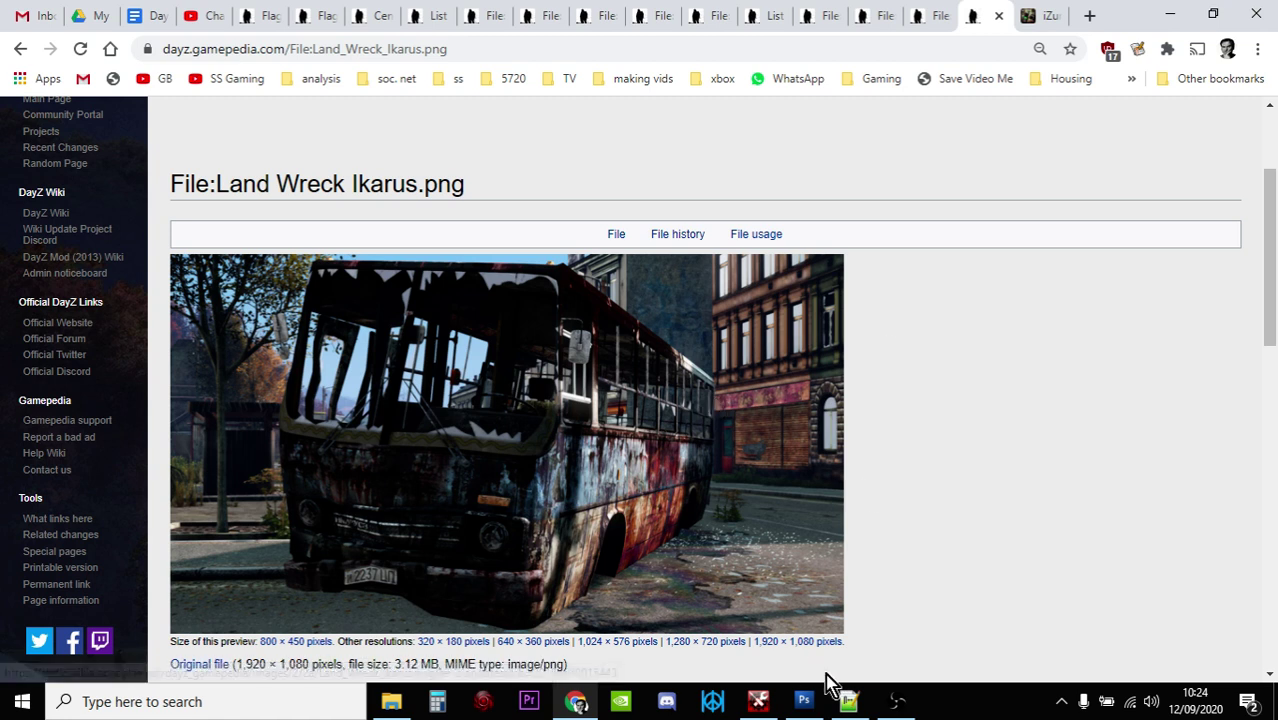
Step: Switch to types.xml in Notepad++ and find the first flag entries, from Flag_APA to Flag_BabyDeer
{"action": "left_click", "coordinate": [848, 703]}
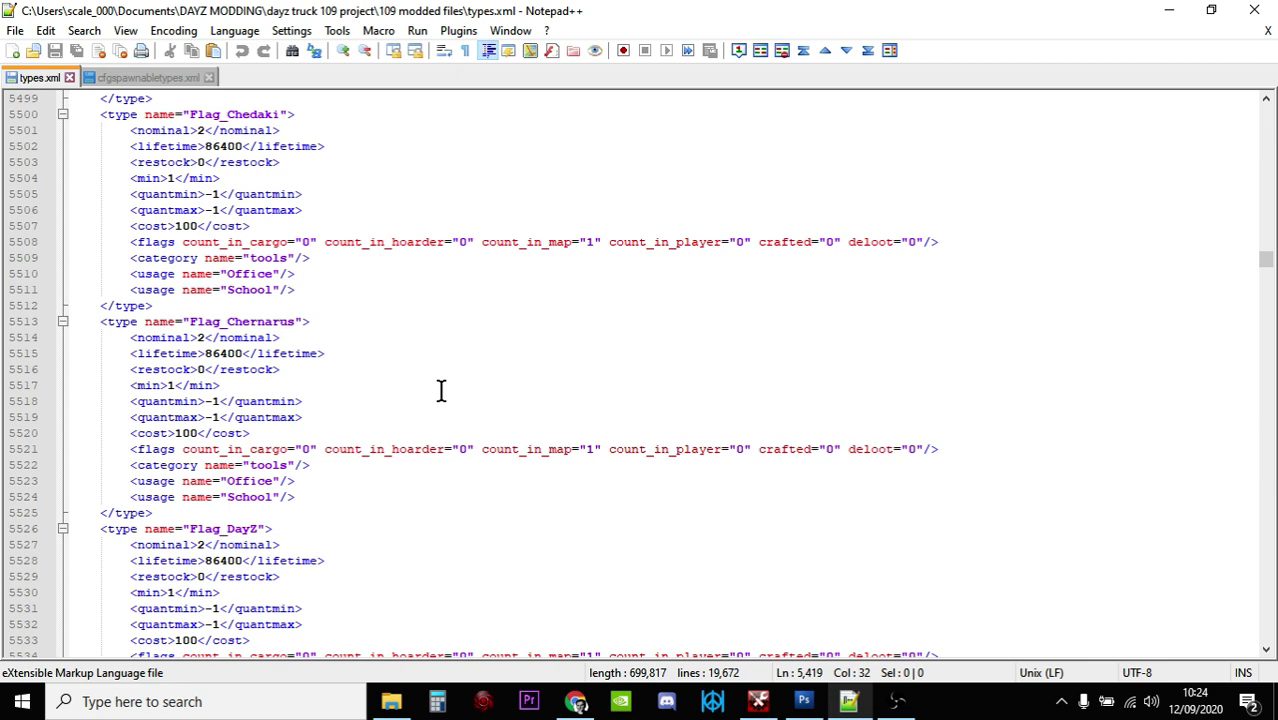
{"action": "scroll", "coordinate": [441, 390], "scroll_direction": "up", "scroll_amount": 14}
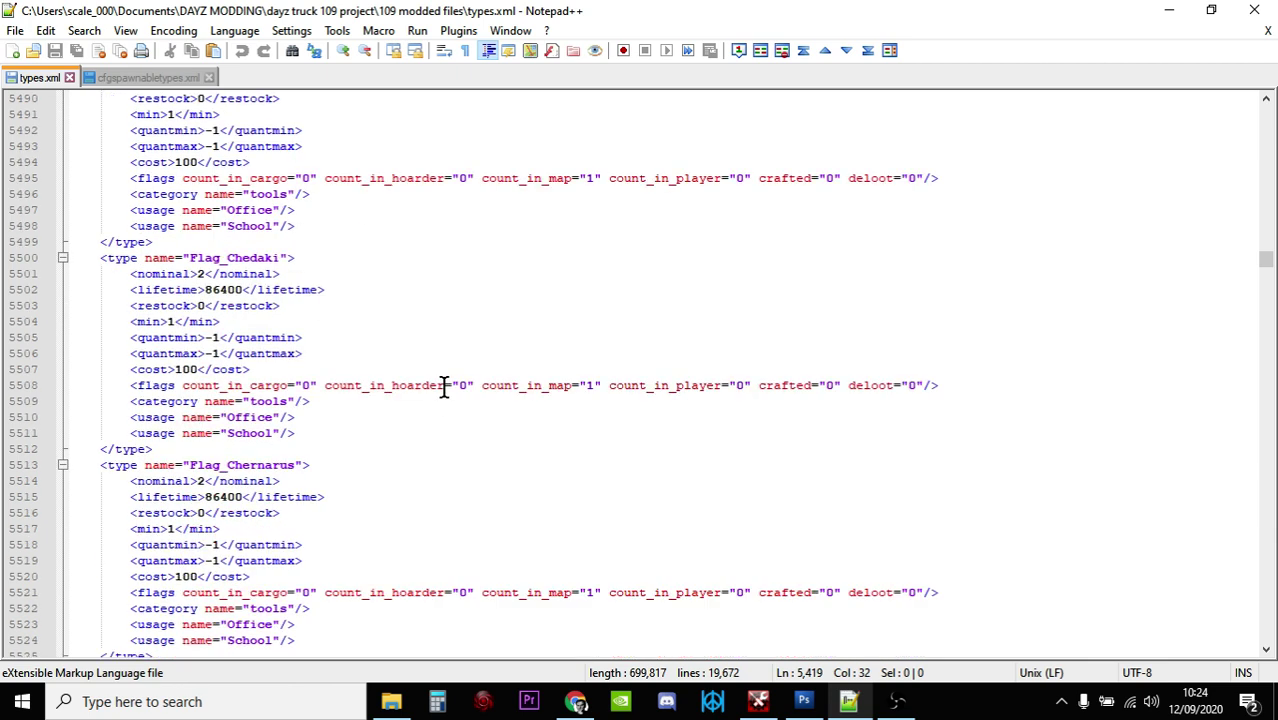
{"action": "scroll", "coordinate": [443, 387], "scroll_direction": "up", "scroll_amount": 16}
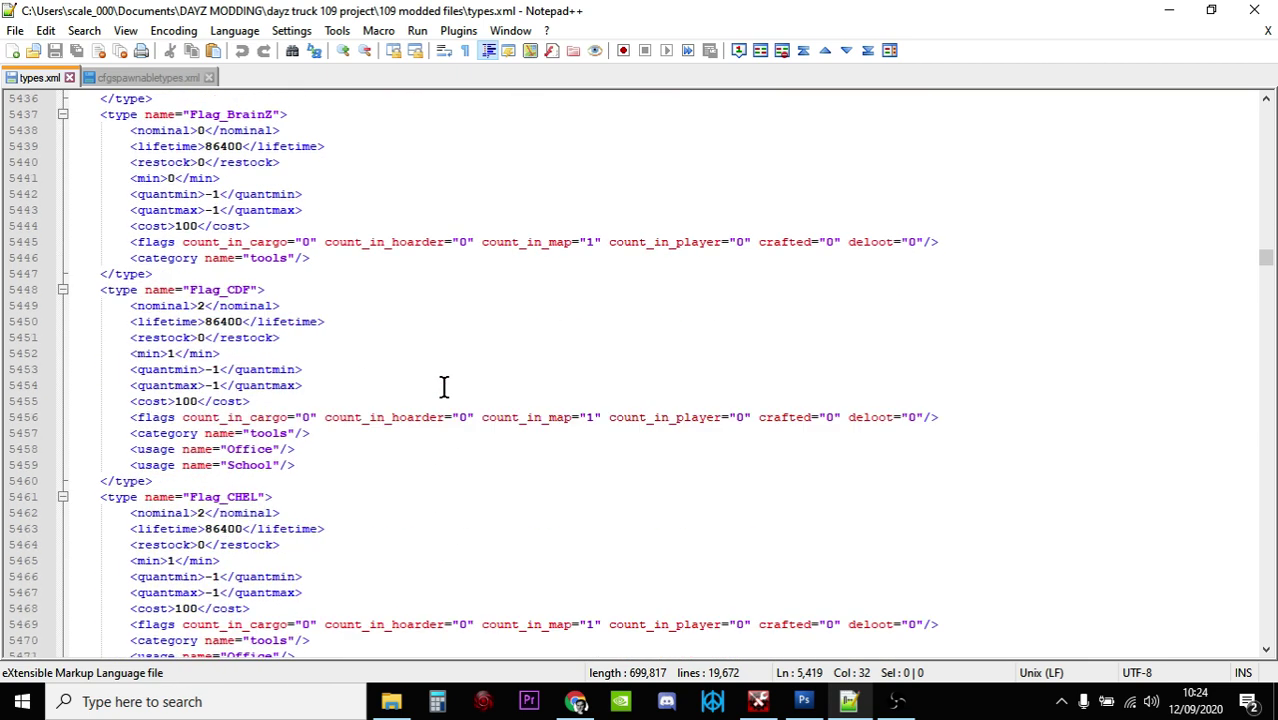
{"action": "scroll", "coordinate": [443, 387], "scroll_direction": "up", "scroll_amount": 12}
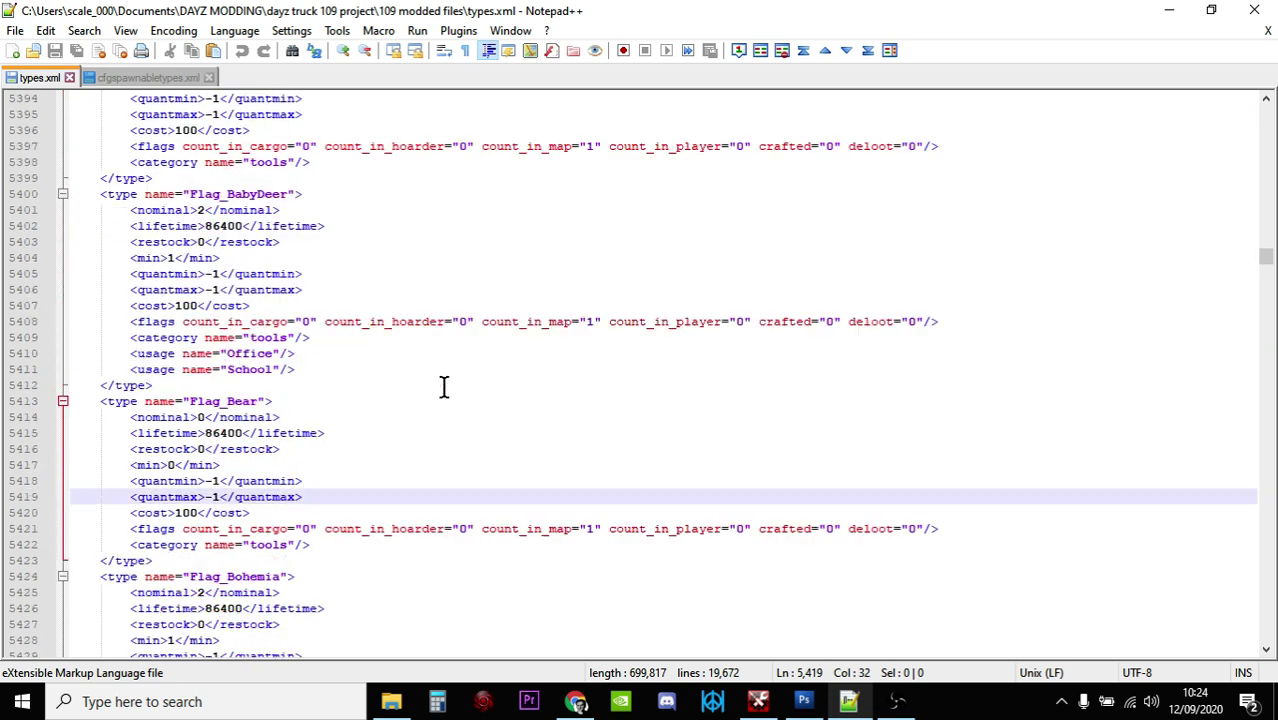
{"action": "scroll", "coordinate": [443, 387], "scroll_direction": "up", "scroll_amount": 4}
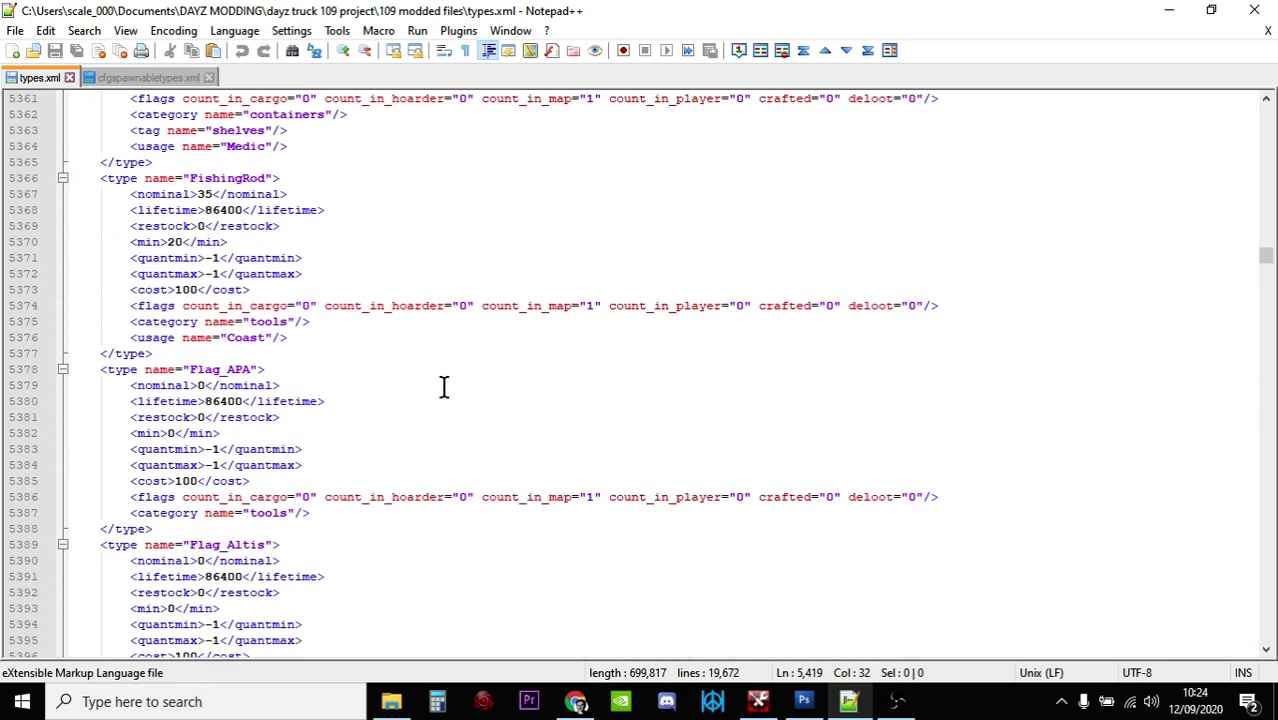
{"action": "scroll", "coordinate": [443, 387], "scroll_direction": "down", "scroll_amount": 2}
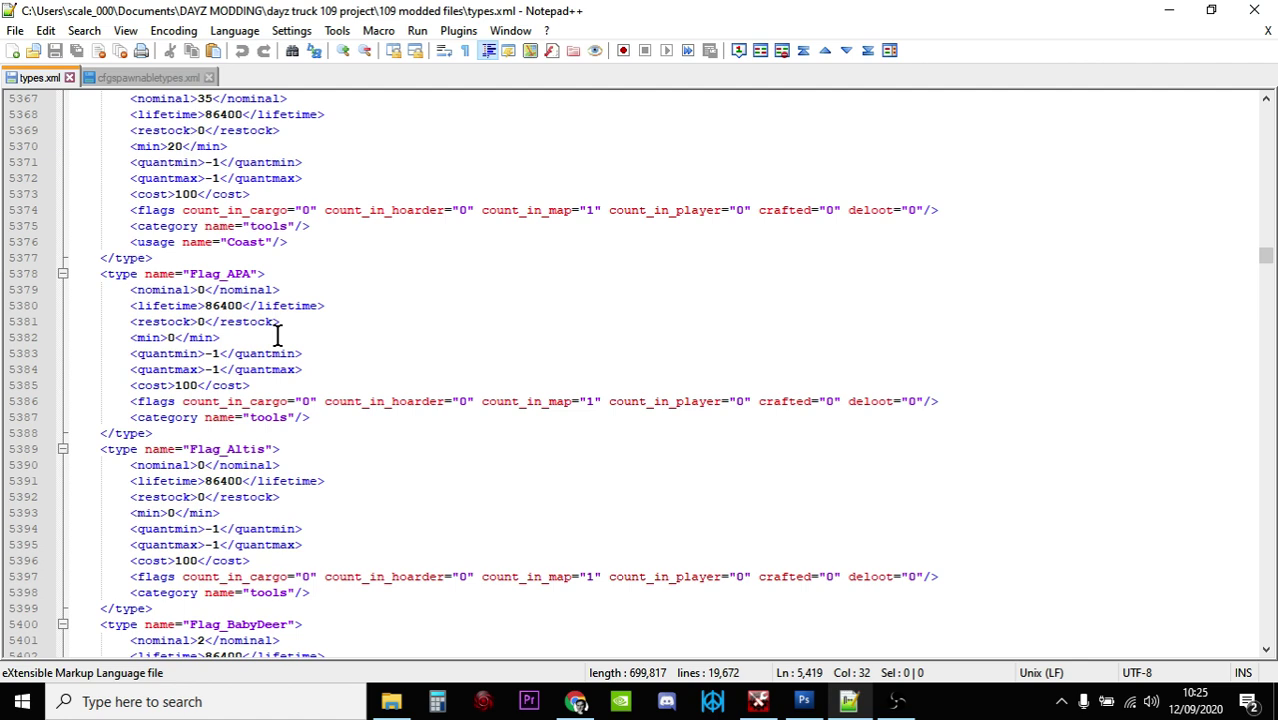
{"action": "scroll", "coordinate": [278, 340], "scroll_direction": "down", "scroll_amount": 6}
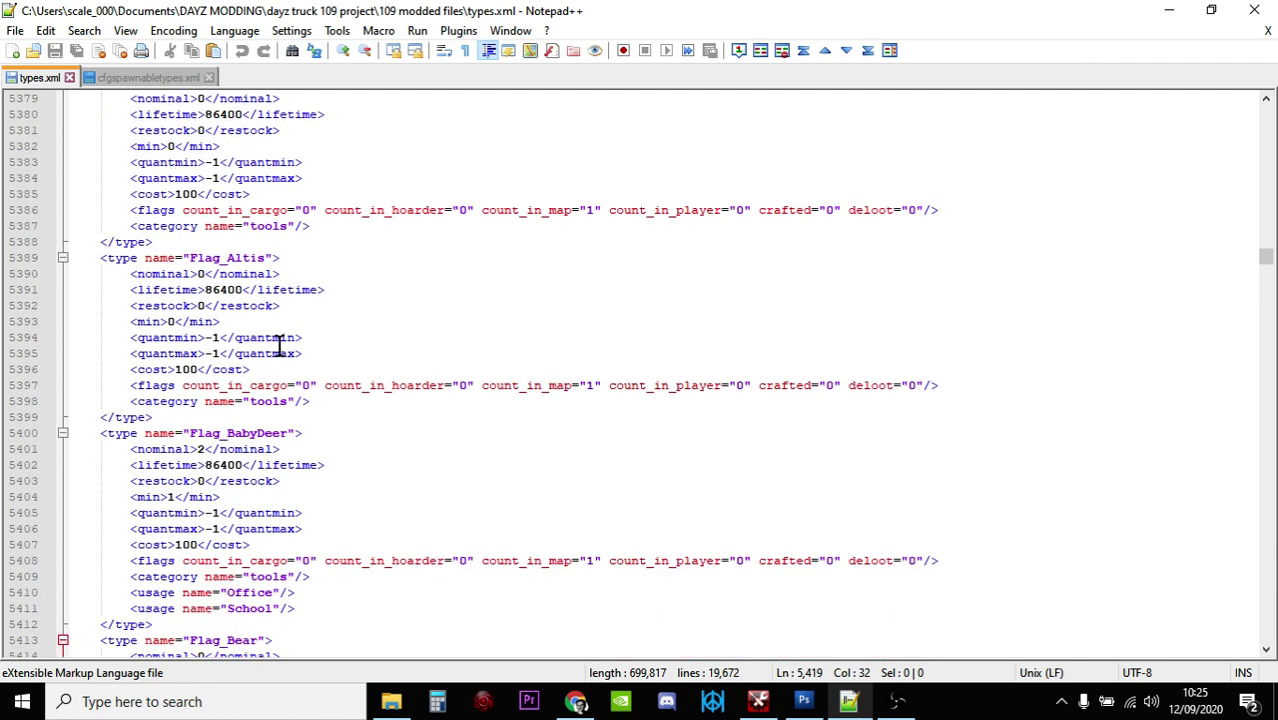
{"action": "scroll", "coordinate": [278, 353], "scroll_direction": "down", "scroll_amount": 1}
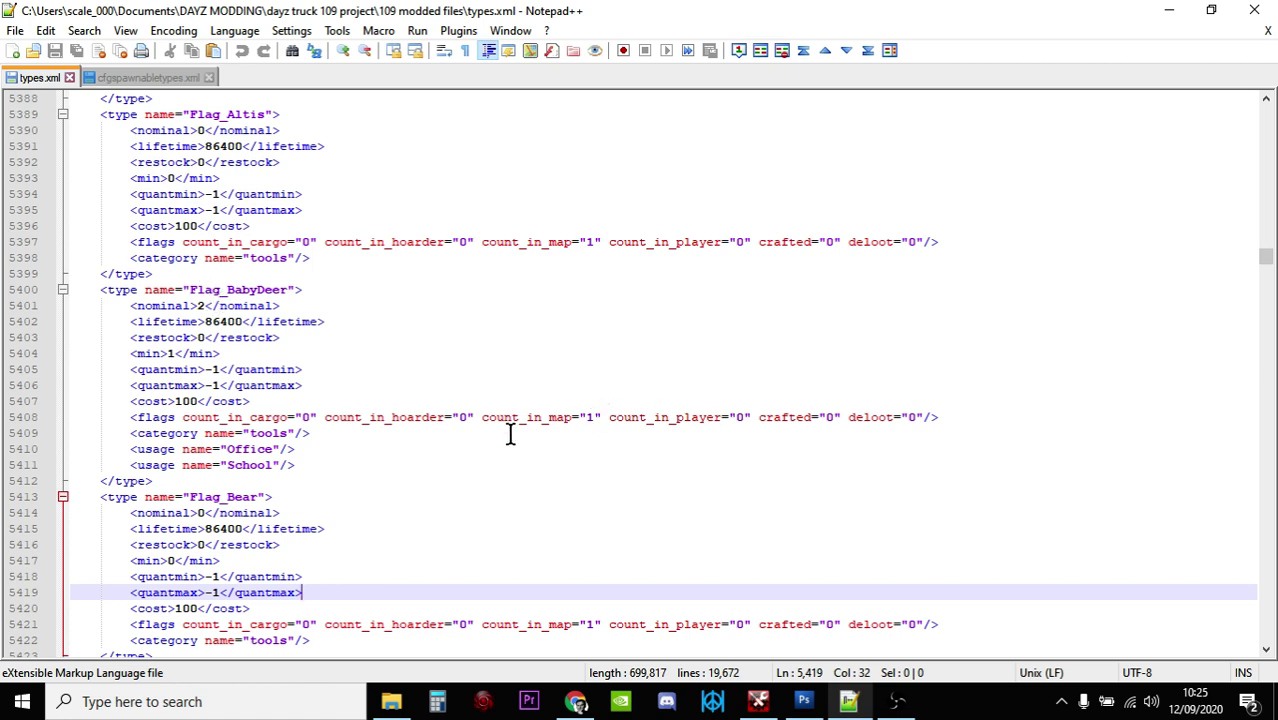
Step: Examine the category and usage lines of the Flag_BabyDeer entry and compare its spawn settings with Flag_Bear
{"action": "left_click_drag", "start_coordinate": [298, 466], "coordinate": [118, 434]}
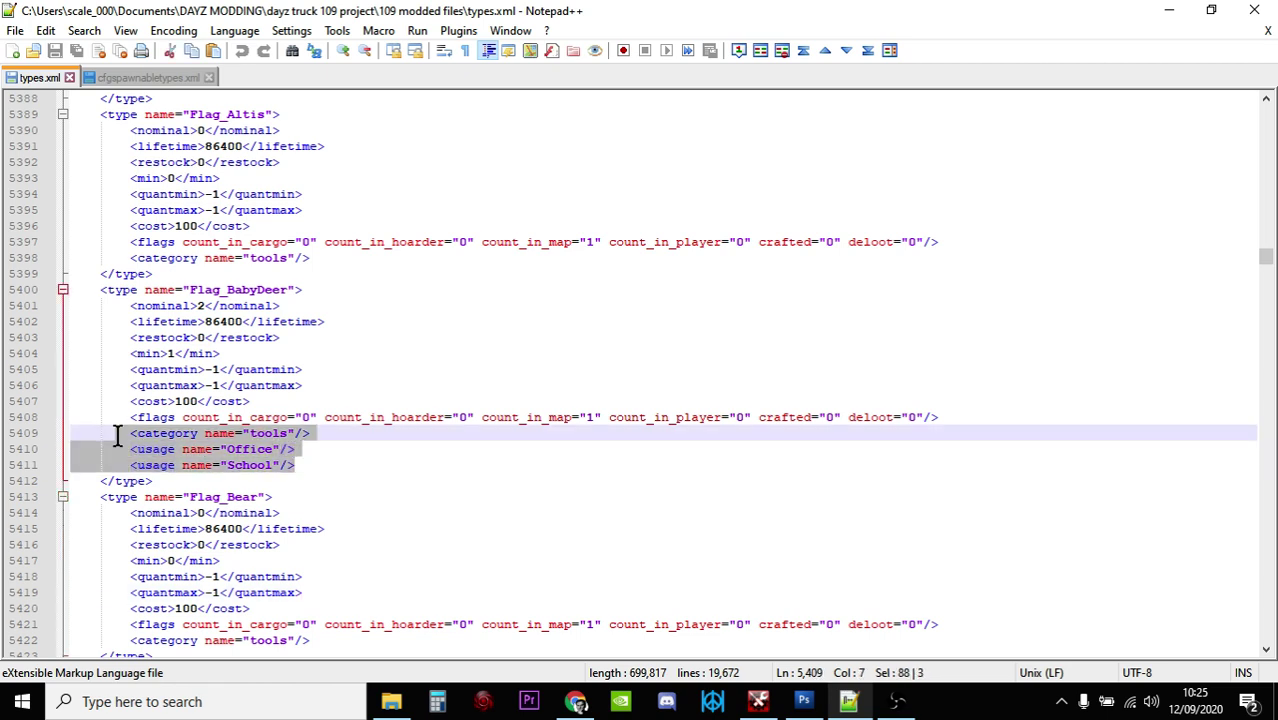
{"action": "left_click", "coordinate": [299, 468]}
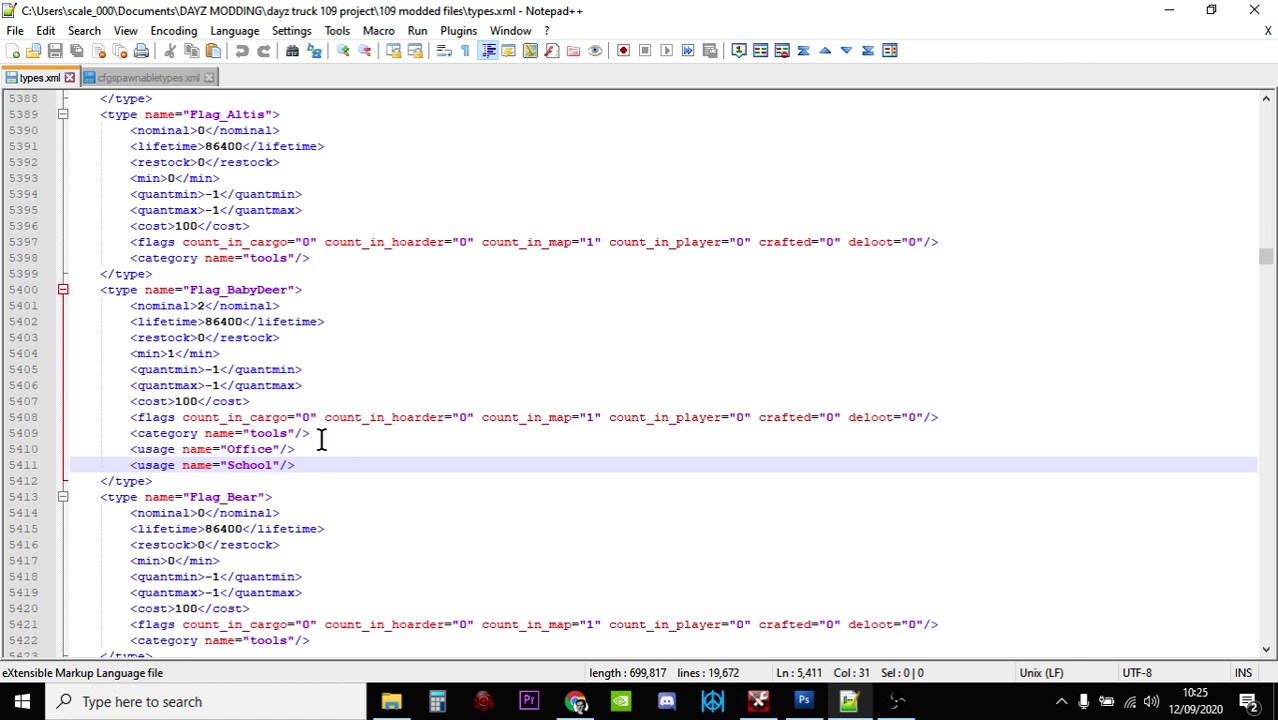
{"action": "scroll", "coordinate": [321, 441], "scroll_direction": "down", "scroll_amount": 1}
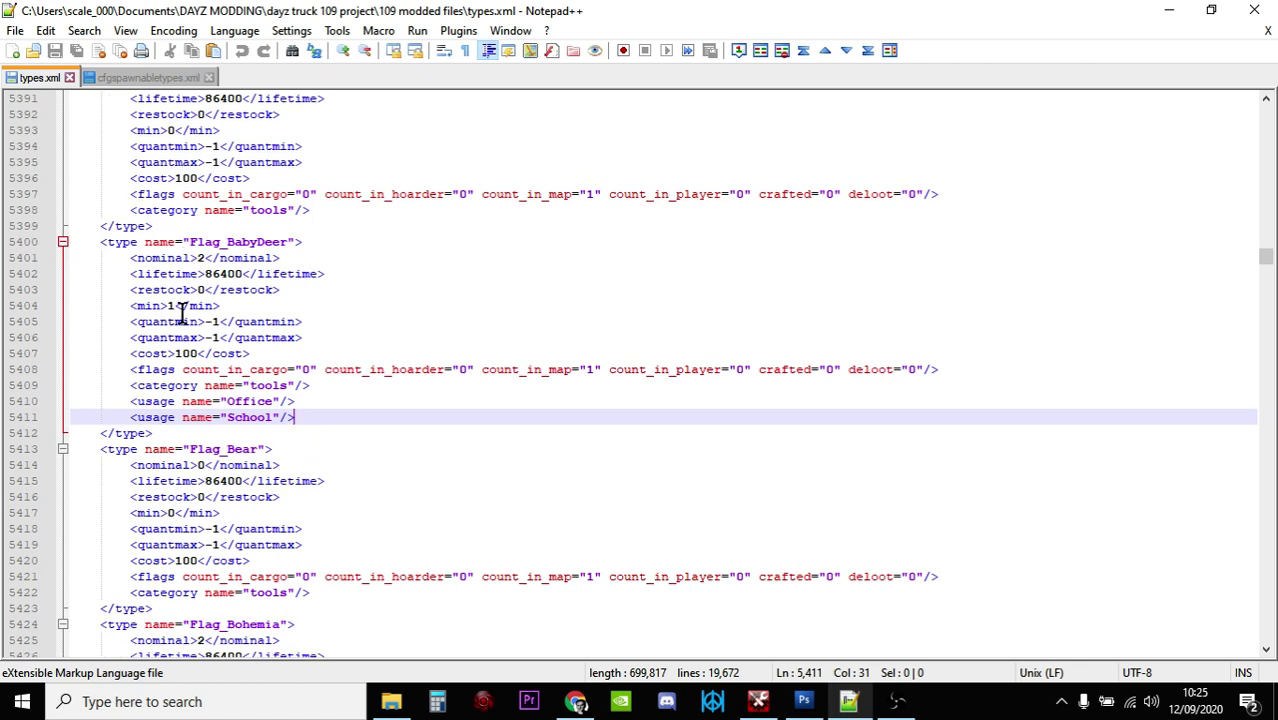
{"action": "scroll", "coordinate": [216, 288], "scroll_direction": "down", "scroll_amount": 2}
{"action": "scroll", "coordinate": [218, 290], "scroll_direction": "down", "scroll_amount": 1}
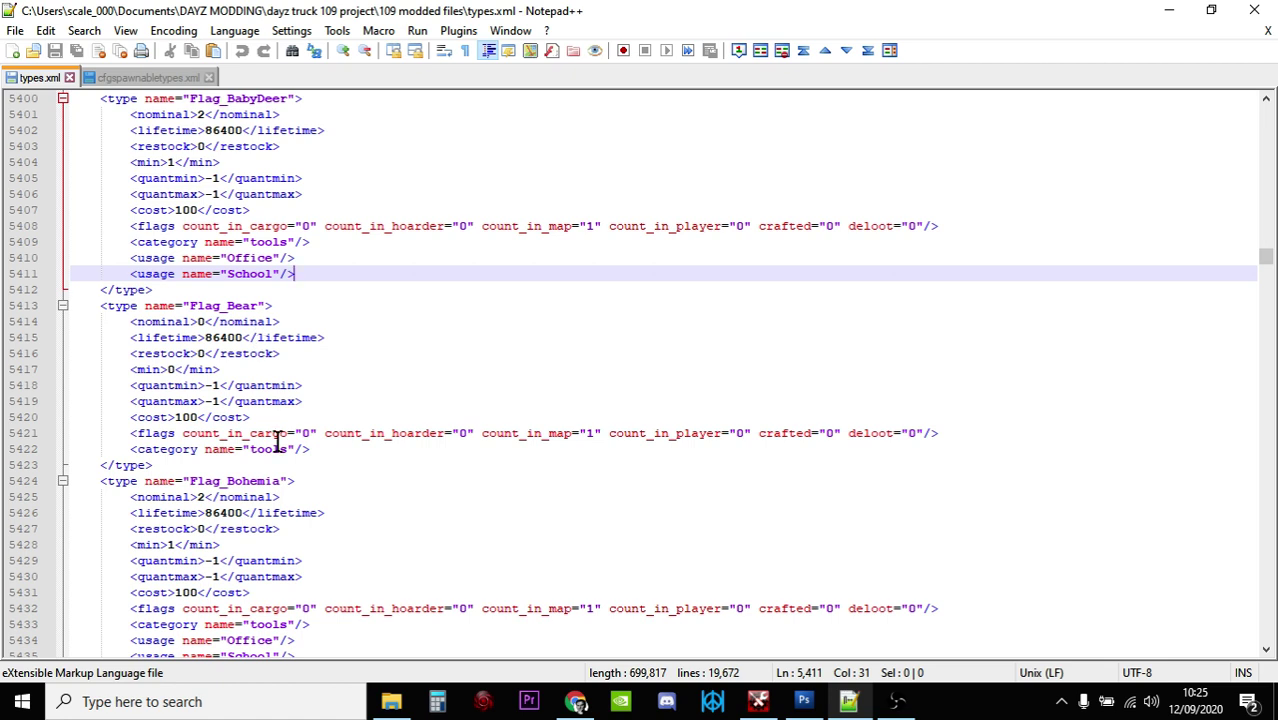
{"action": "scroll", "coordinate": [320, 405], "scroll_direction": "down", "scroll_amount": 1}
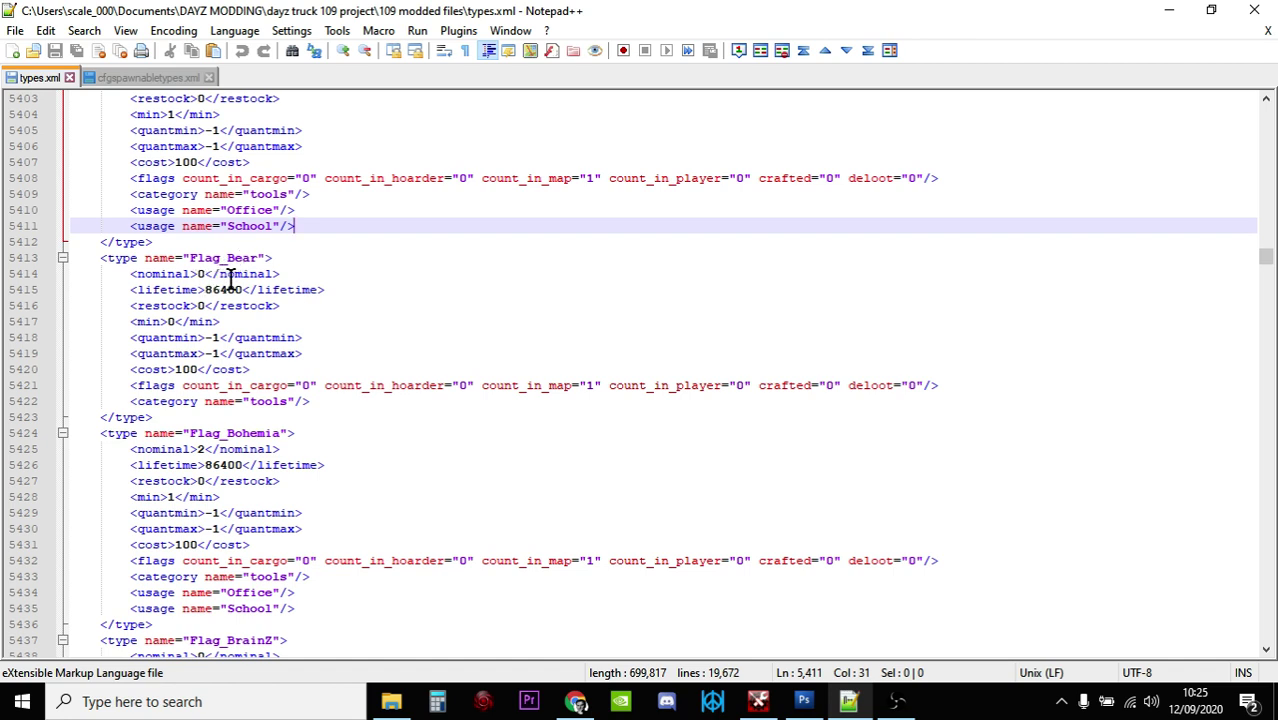
Step: Examine the nominal, min and usage lines of the flag entries in types.xml from Flag_Bohemia through Flag_LivoniaPolice
{"action": "scroll", "coordinate": [230, 281], "scroll_direction": "down", "scroll_amount": 7}
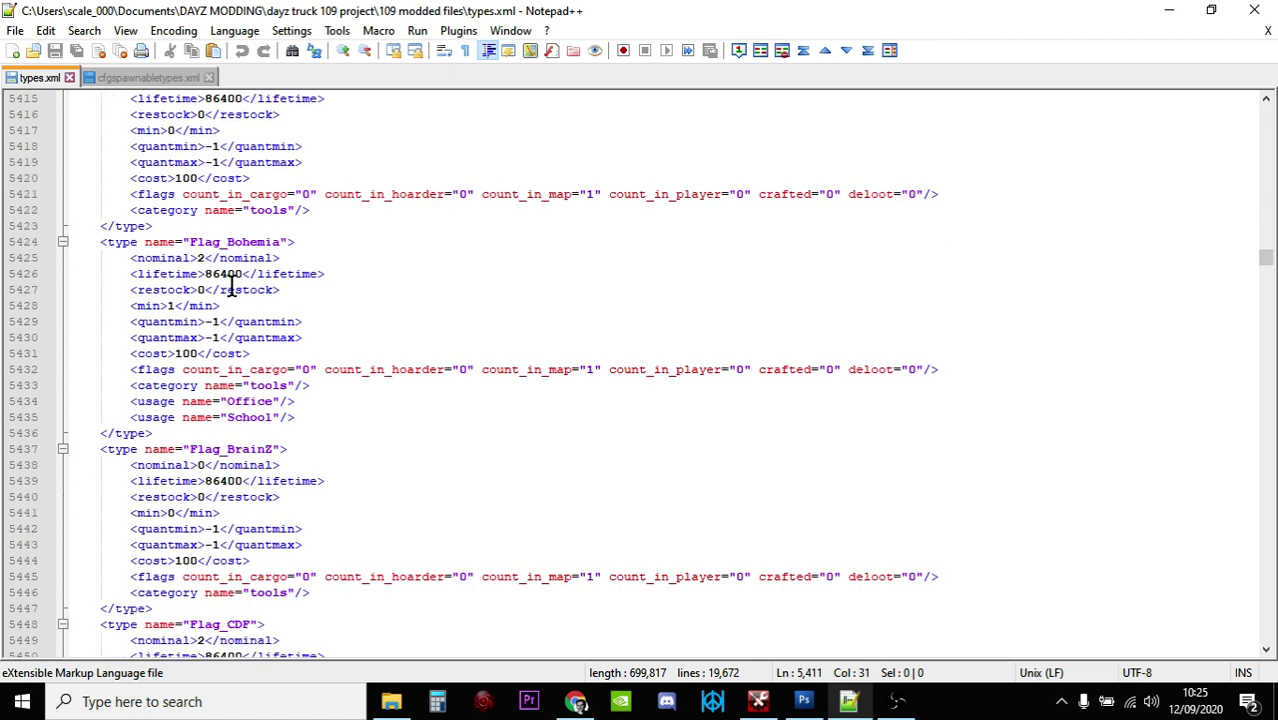
{"action": "scroll", "coordinate": [222, 337], "scroll_direction": "down", "scroll_amount": 8}
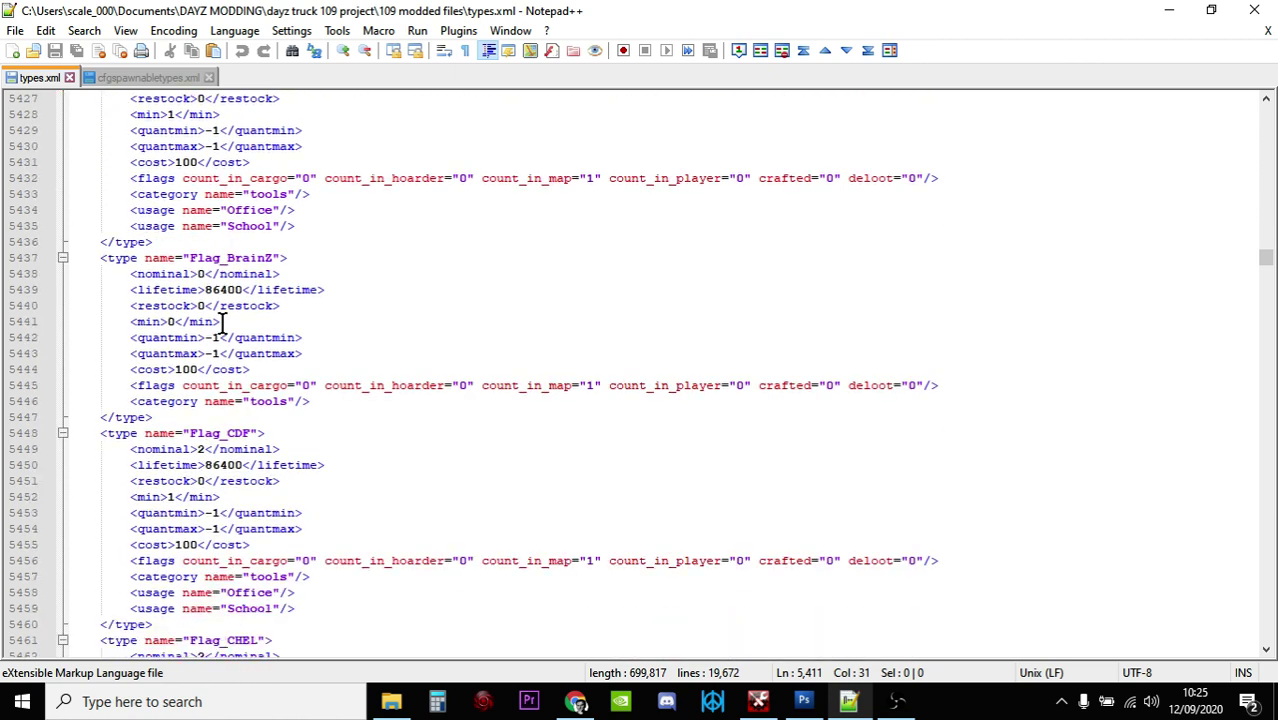
{"action": "scroll", "coordinate": [222, 337], "scroll_direction": "down", "scroll_amount": 13}
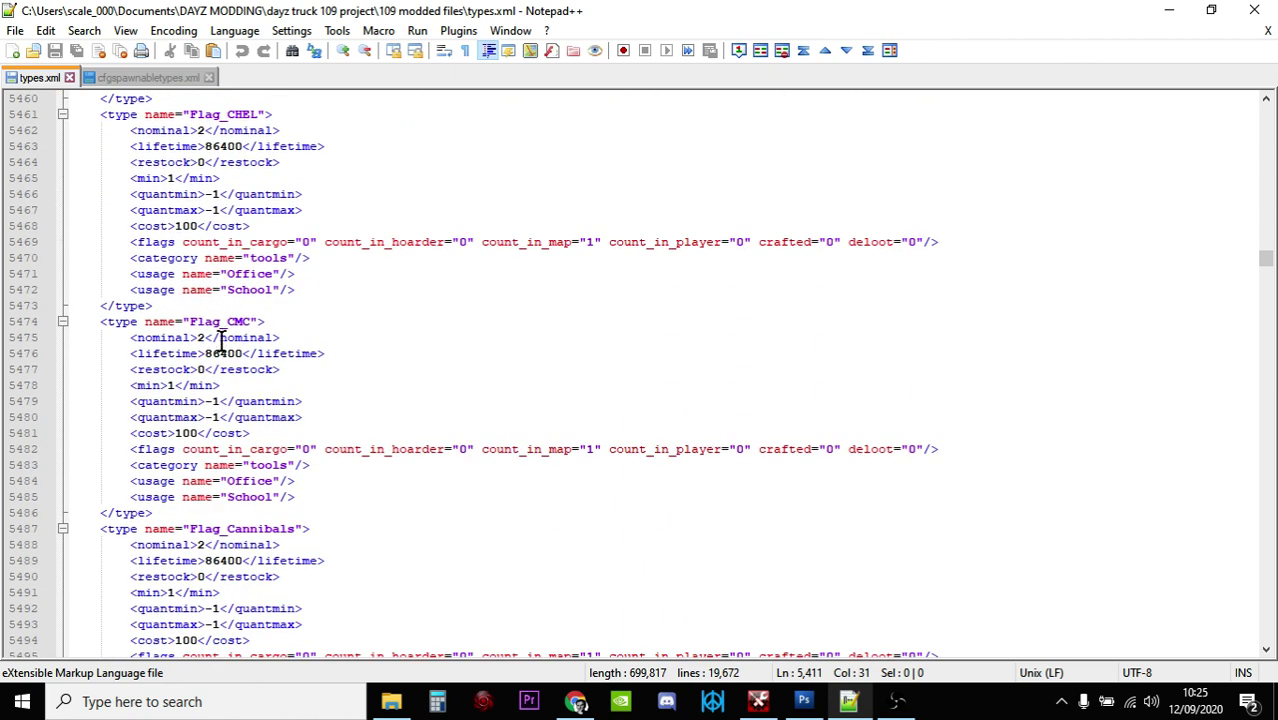
{"action": "scroll", "coordinate": [220, 357], "scroll_direction": "down", "scroll_amount": 10}
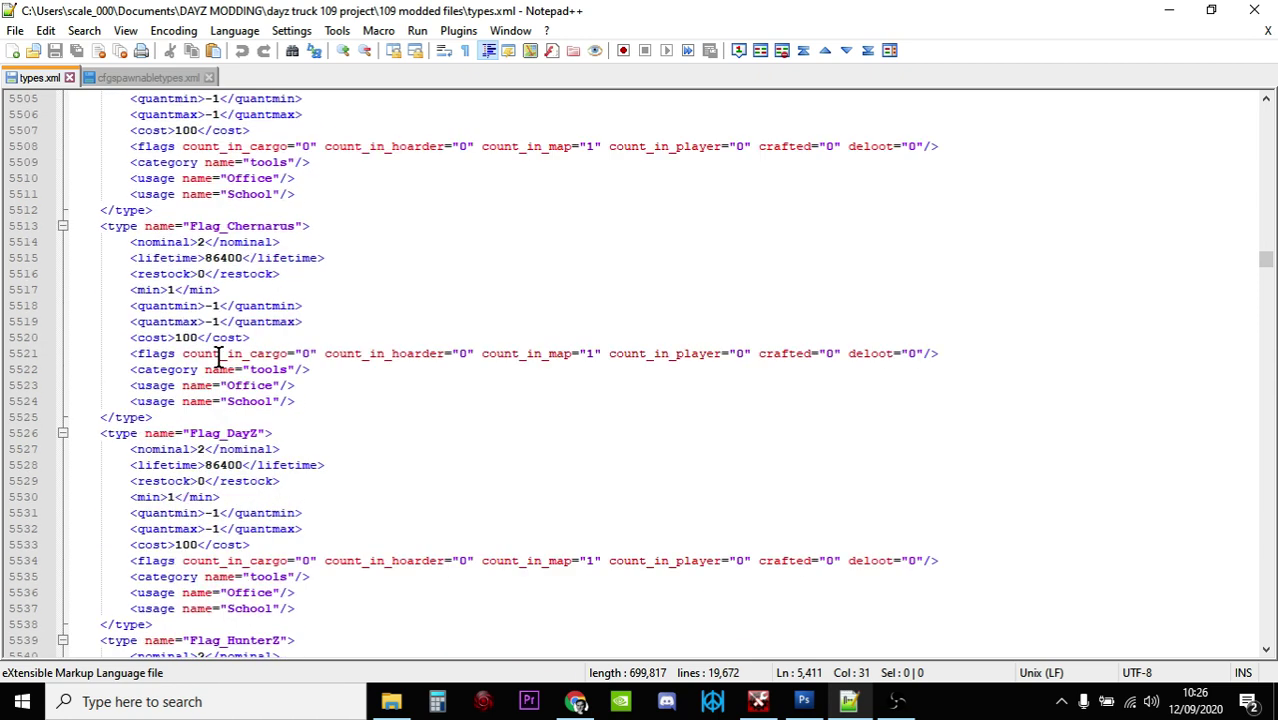
{"action": "scroll", "coordinate": [216, 369], "scroll_direction": "down", "scroll_amount": 6}
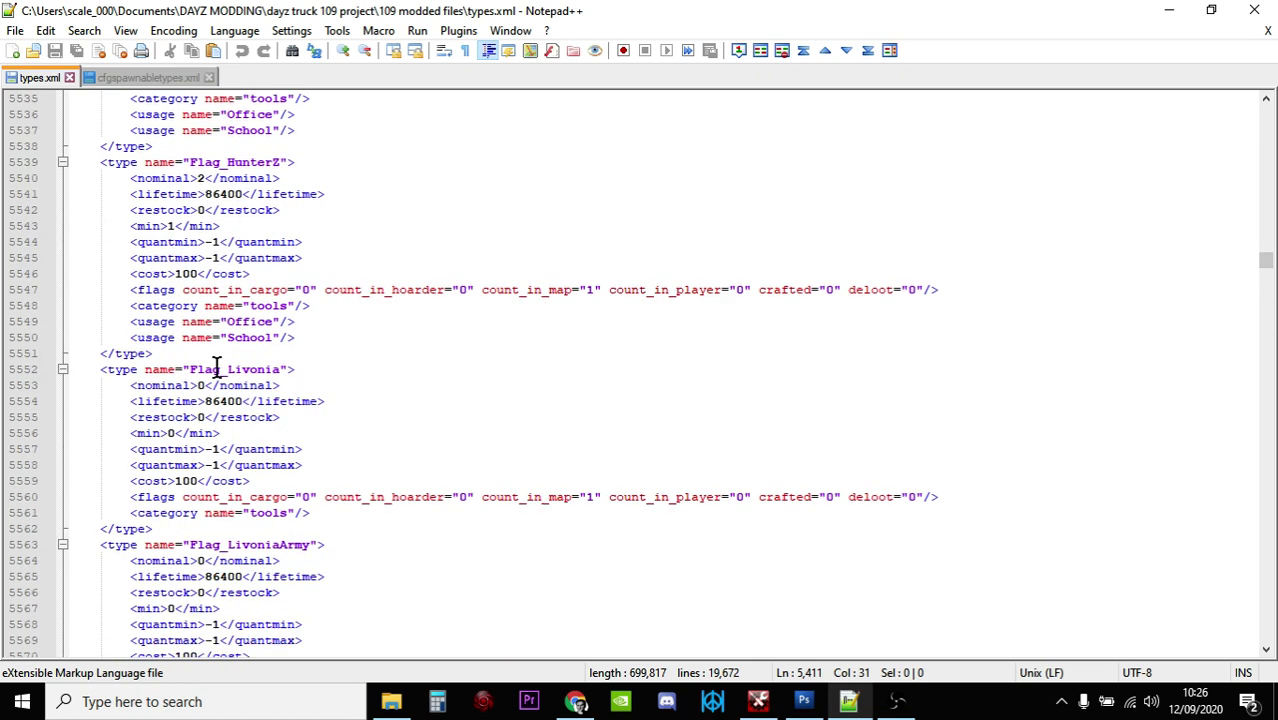
{"action": "scroll", "coordinate": [241, 389], "scroll_direction": "down", "scroll_amount": 1}
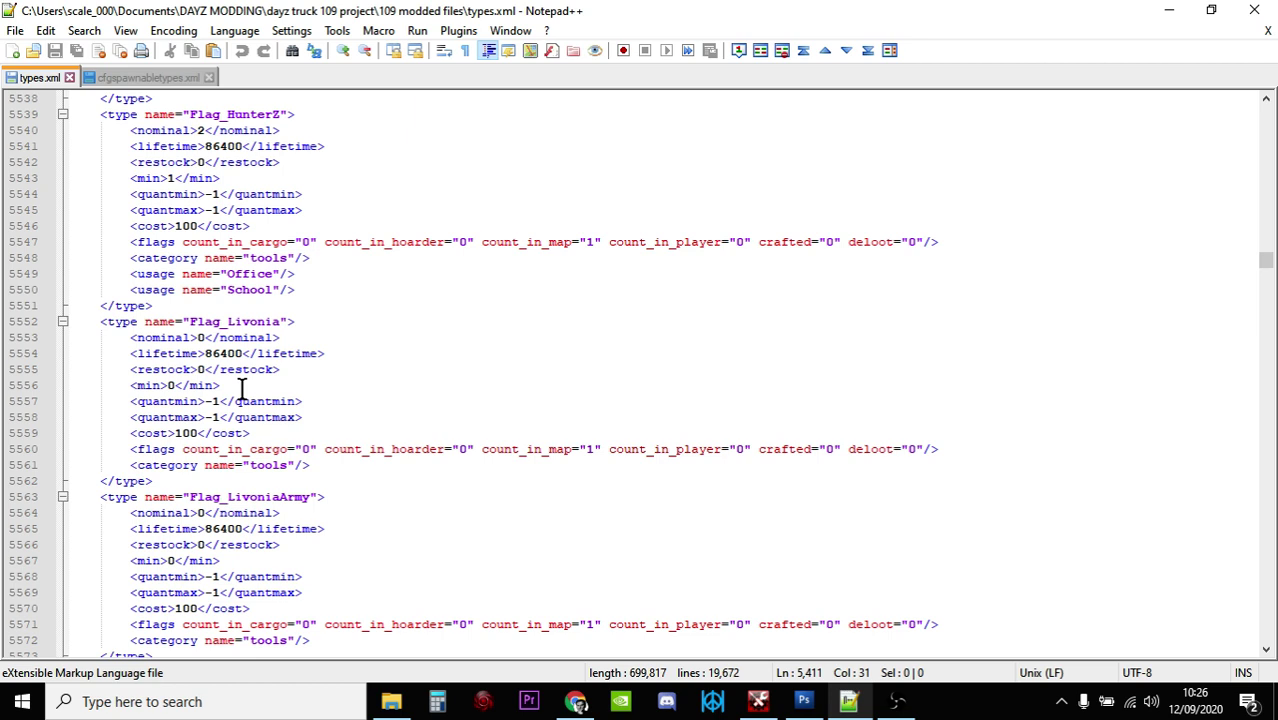
{"action": "scroll", "coordinate": [241, 389], "scroll_direction": "down", "scroll_amount": 2}
{"action": "scroll", "coordinate": [268, 482], "scroll_direction": "down", "scroll_amount": 2}
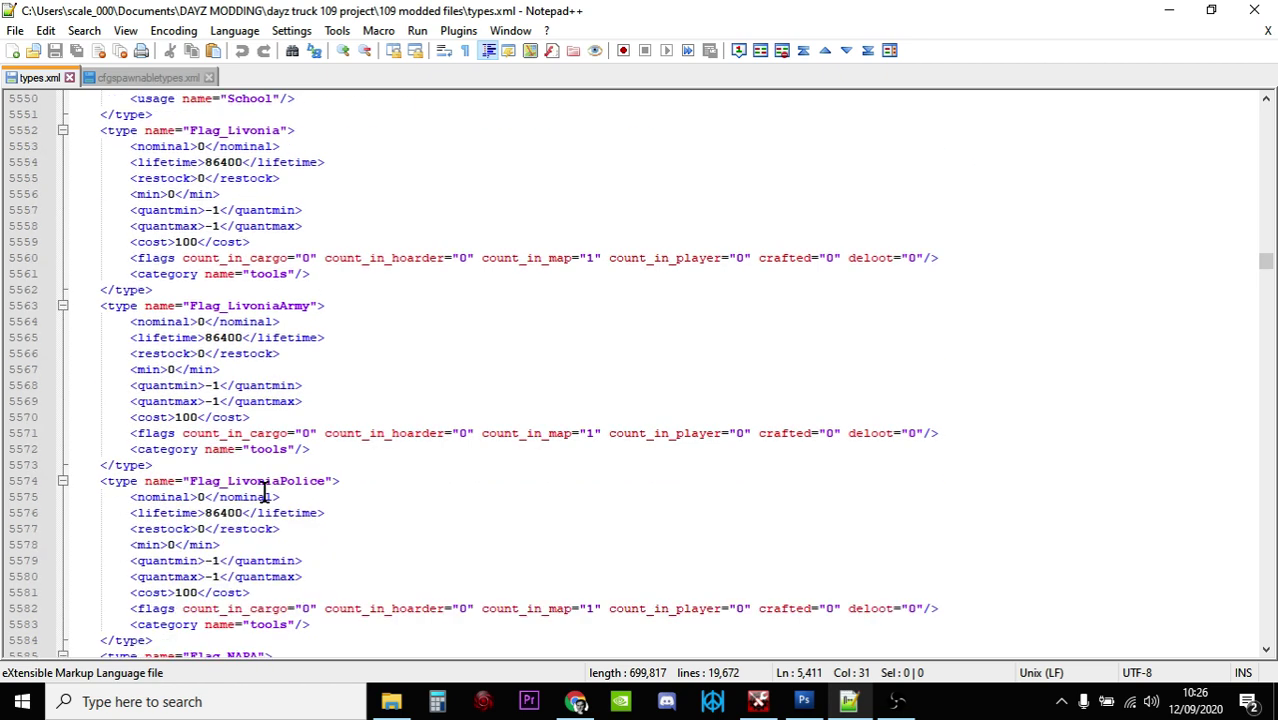
{"action": "scroll", "coordinate": [280, 485], "scroll_direction": "down", "scroll_amount": 4}
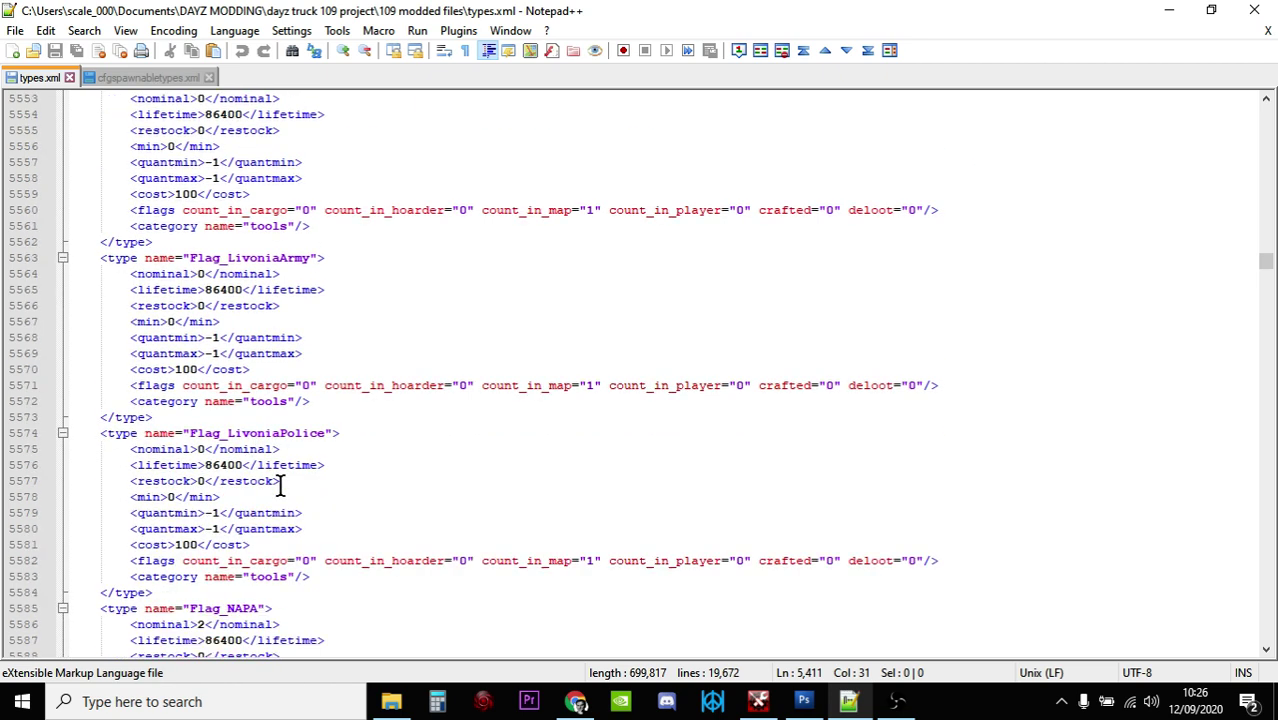
Step: Go back through the flag entries from the Livonia flags to Flag_Bohemia and compare their nominal and usage lines
{"action": "scroll", "coordinate": [278, 490], "scroll_direction": "up", "scroll_amount": 2}
{"action": "scroll", "coordinate": [278, 490], "scroll_direction": "up", "scroll_amount": 17}
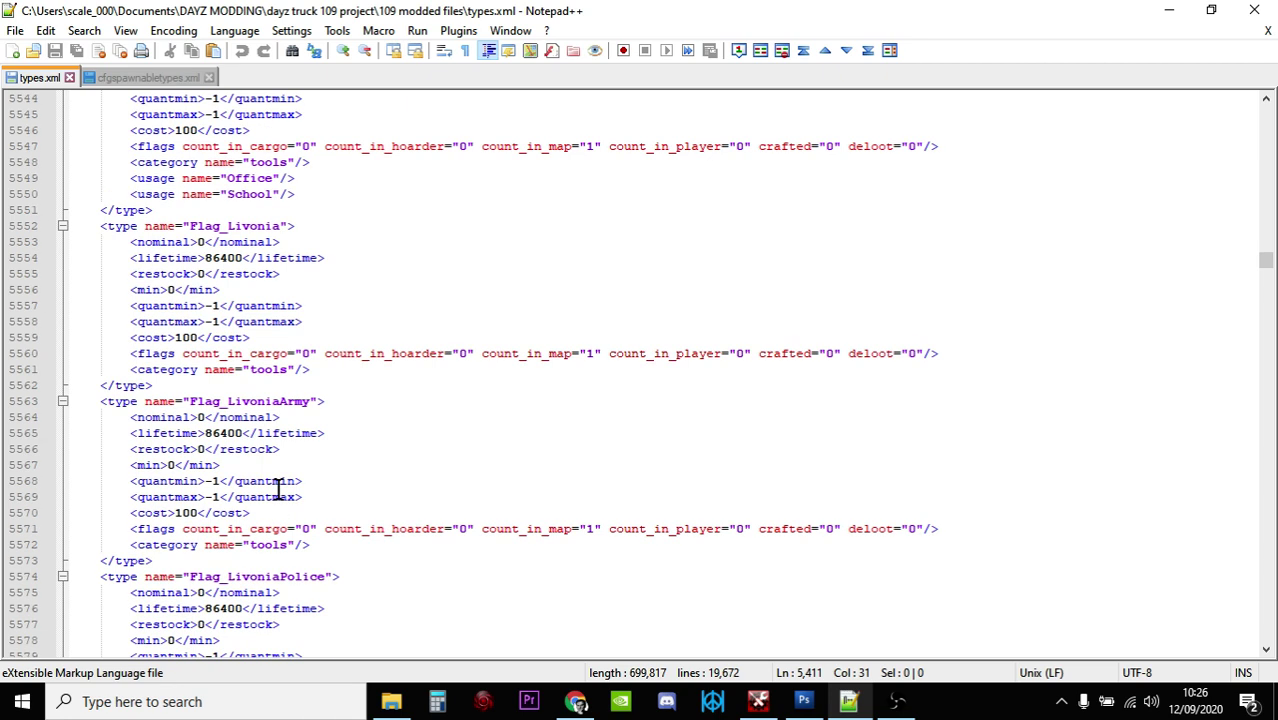
{"action": "scroll", "coordinate": [278, 488], "scroll_direction": "up", "scroll_amount": 10}
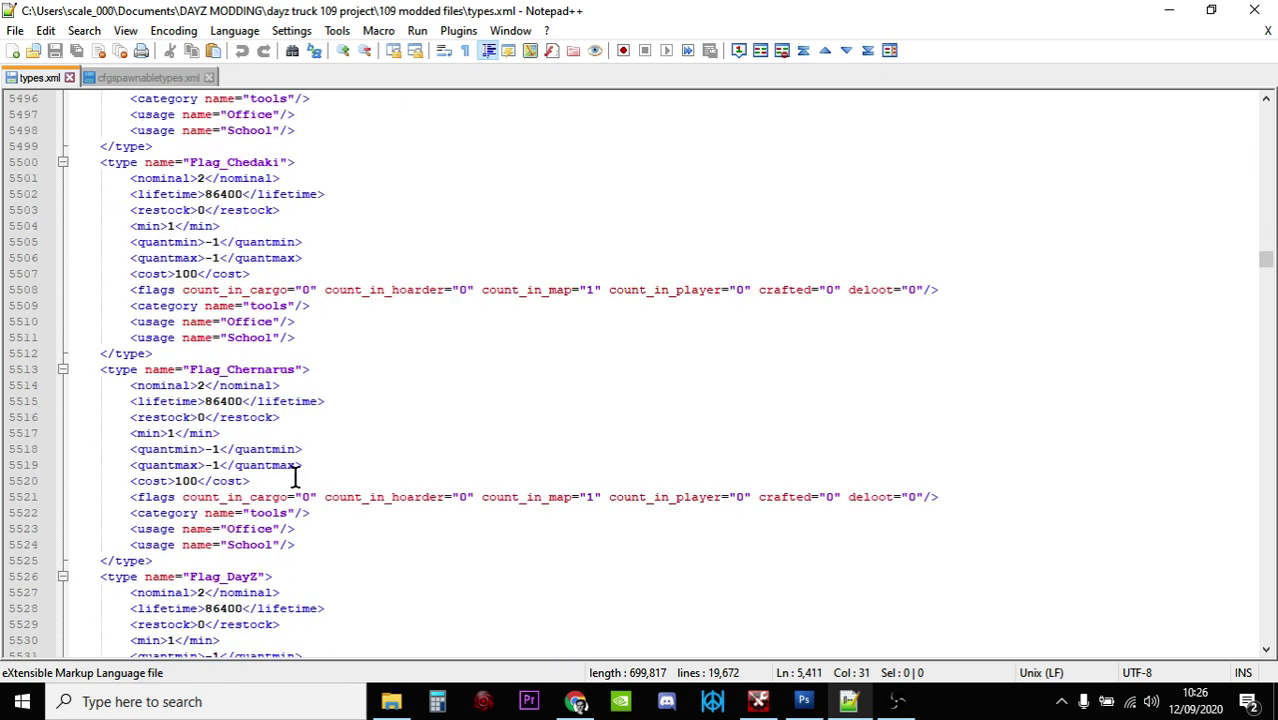
{"action": "scroll", "coordinate": [294, 473], "scroll_direction": "up", "scroll_amount": 12}
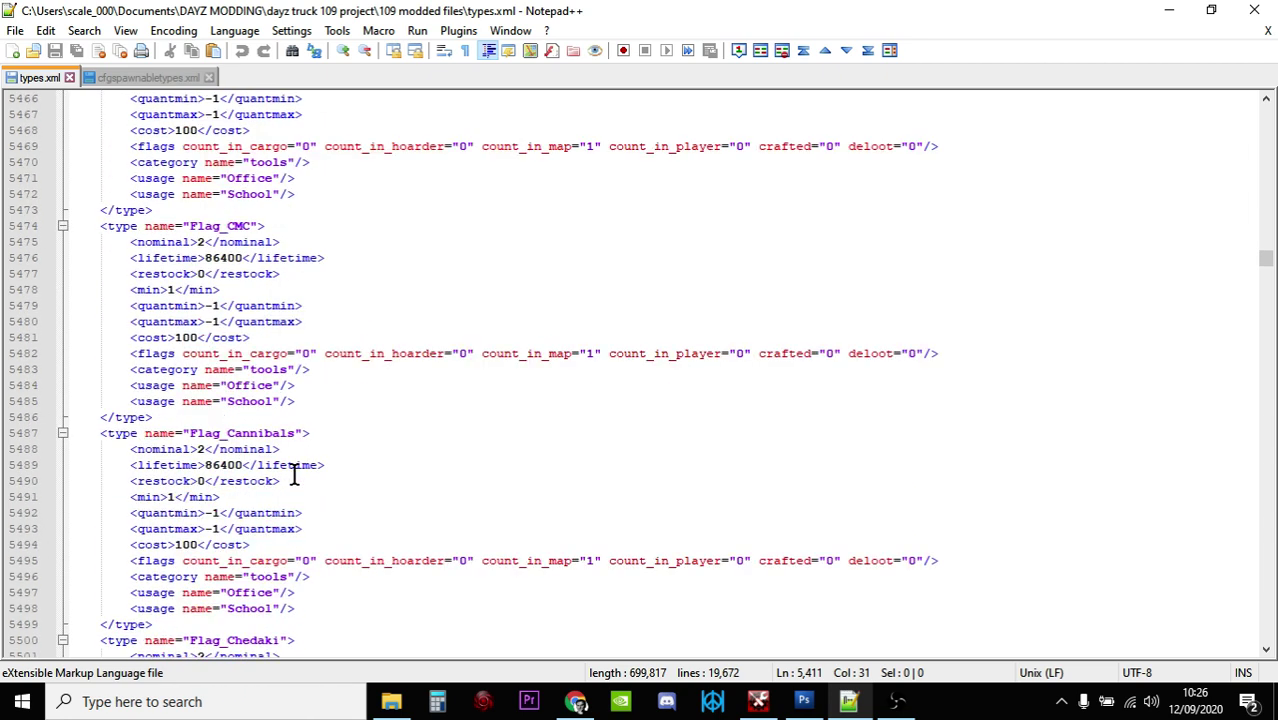
{"action": "scroll", "coordinate": [294, 473], "scroll_direction": "up", "scroll_amount": 6}
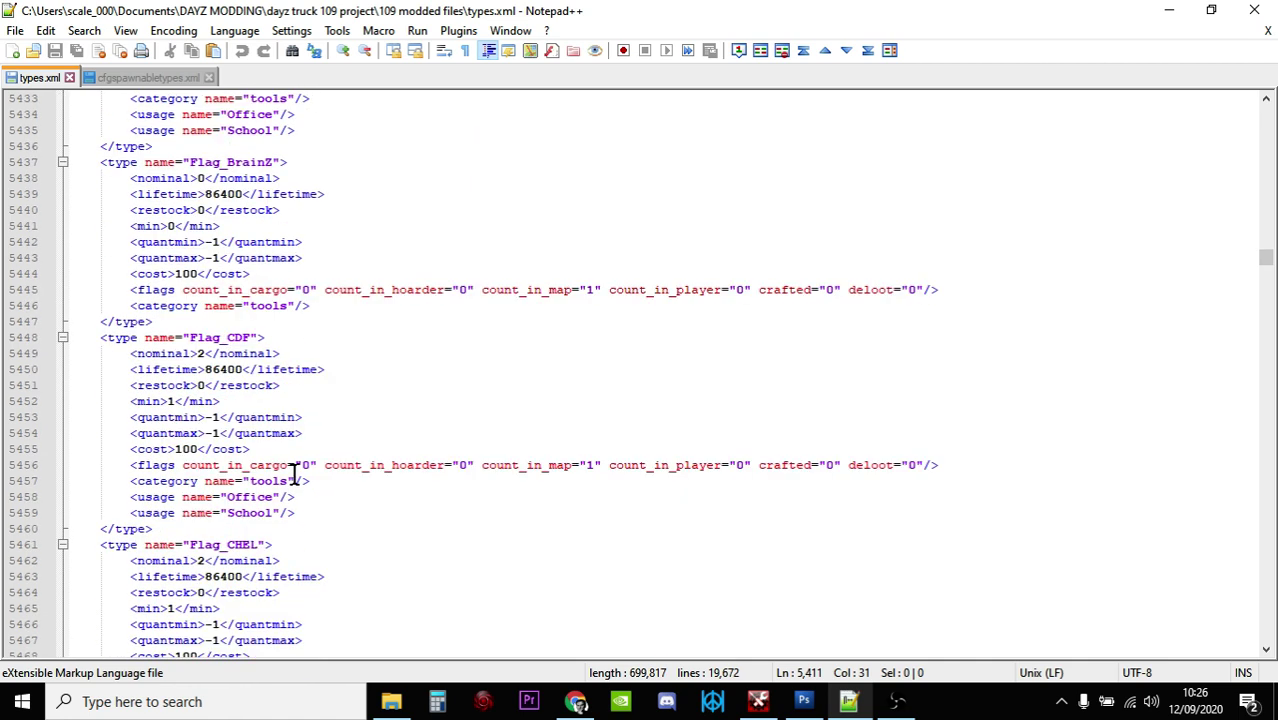
{"action": "scroll", "coordinate": [294, 473], "scroll_direction": "up", "scroll_amount": 1}
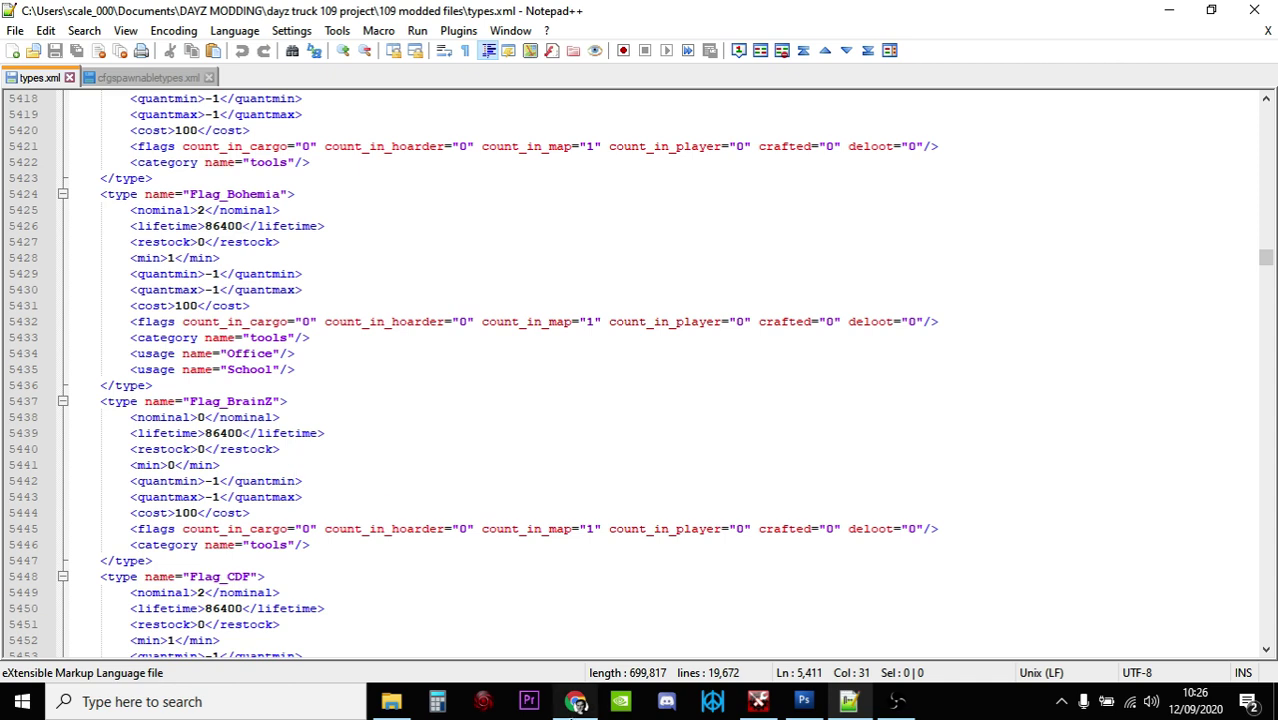
Step: Switch to Chrome and review the flag variants in the Gallery section of the DayZ wiki's Flag page
{"action": "left_click", "coordinate": [577, 701]}
{"action": "left_click", "coordinate": [323, 17]}
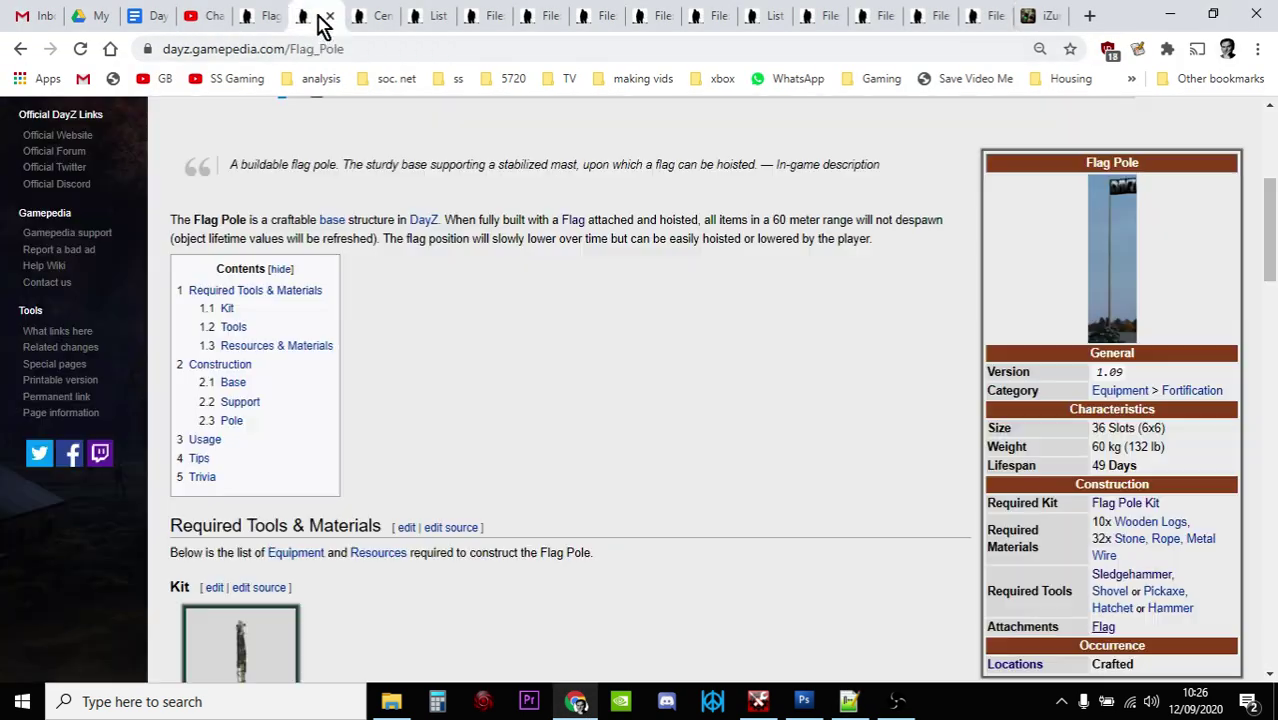
{"action": "left_click", "coordinate": [268, 17]}
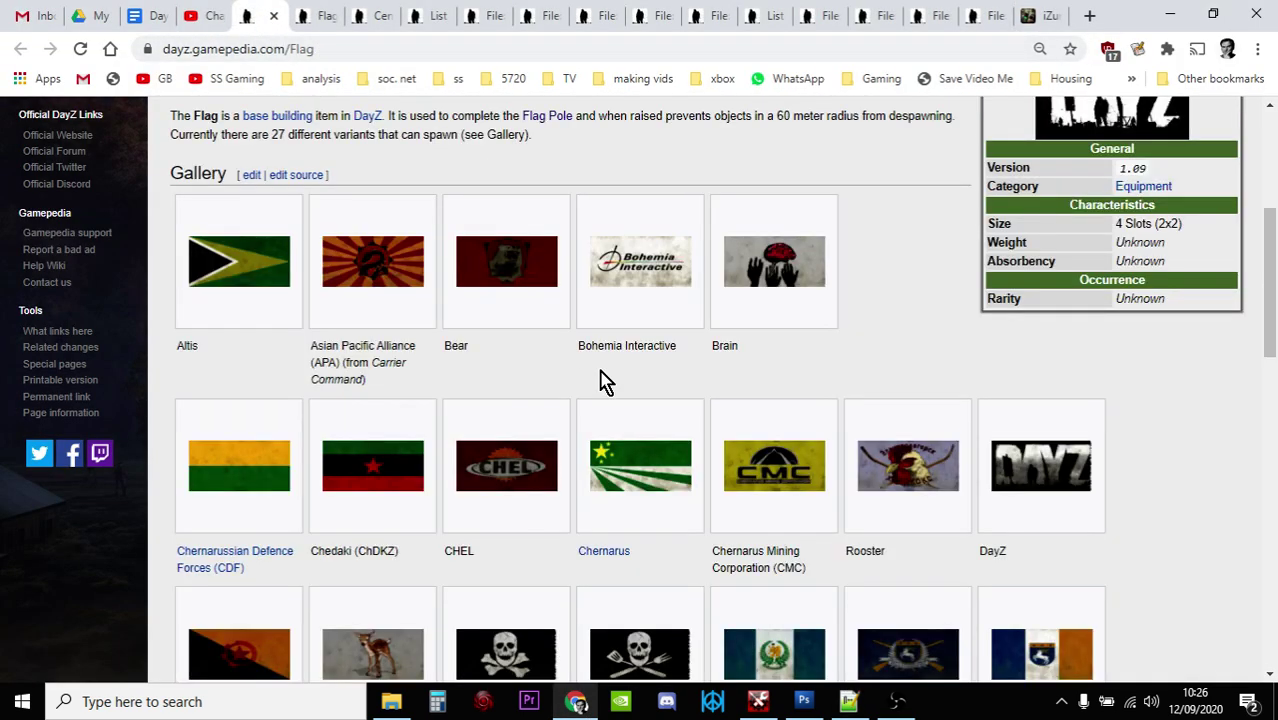
{"action": "scroll", "coordinate": [603, 381], "scroll_direction": "down", "scroll_amount": 1}
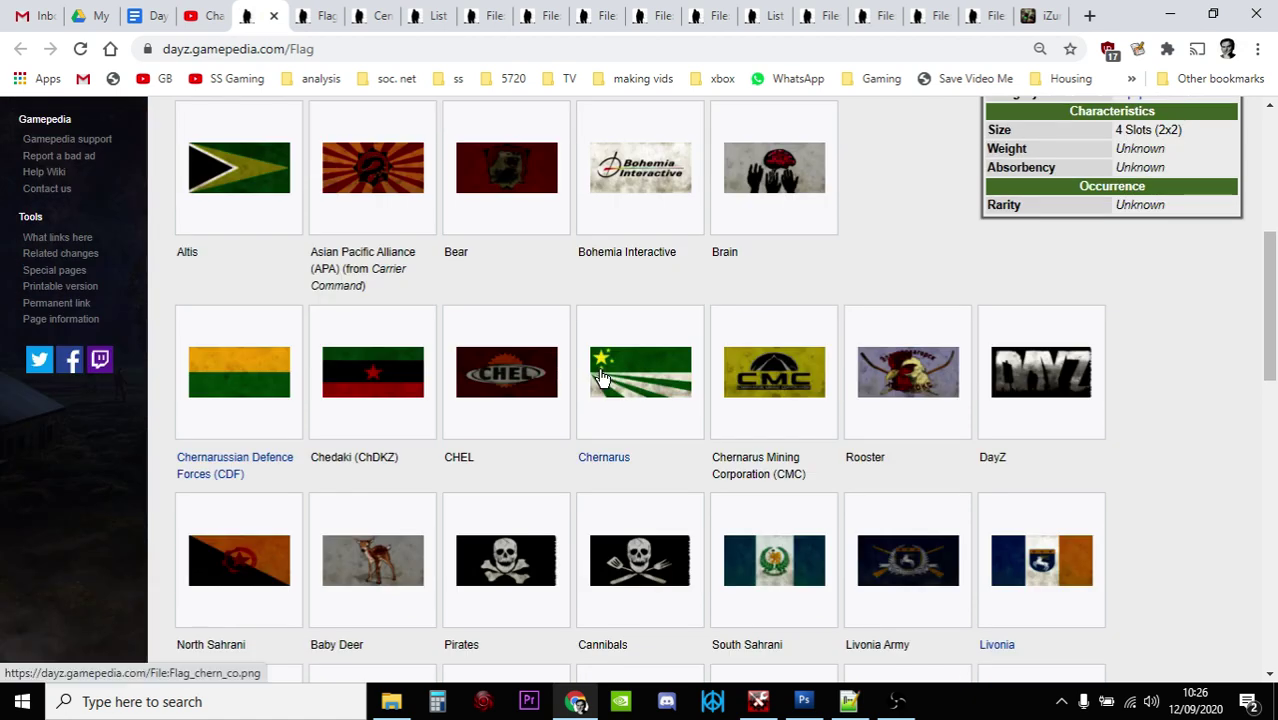
{"action": "scroll", "coordinate": [603, 377], "scroll_direction": "up", "scroll_amount": 1}
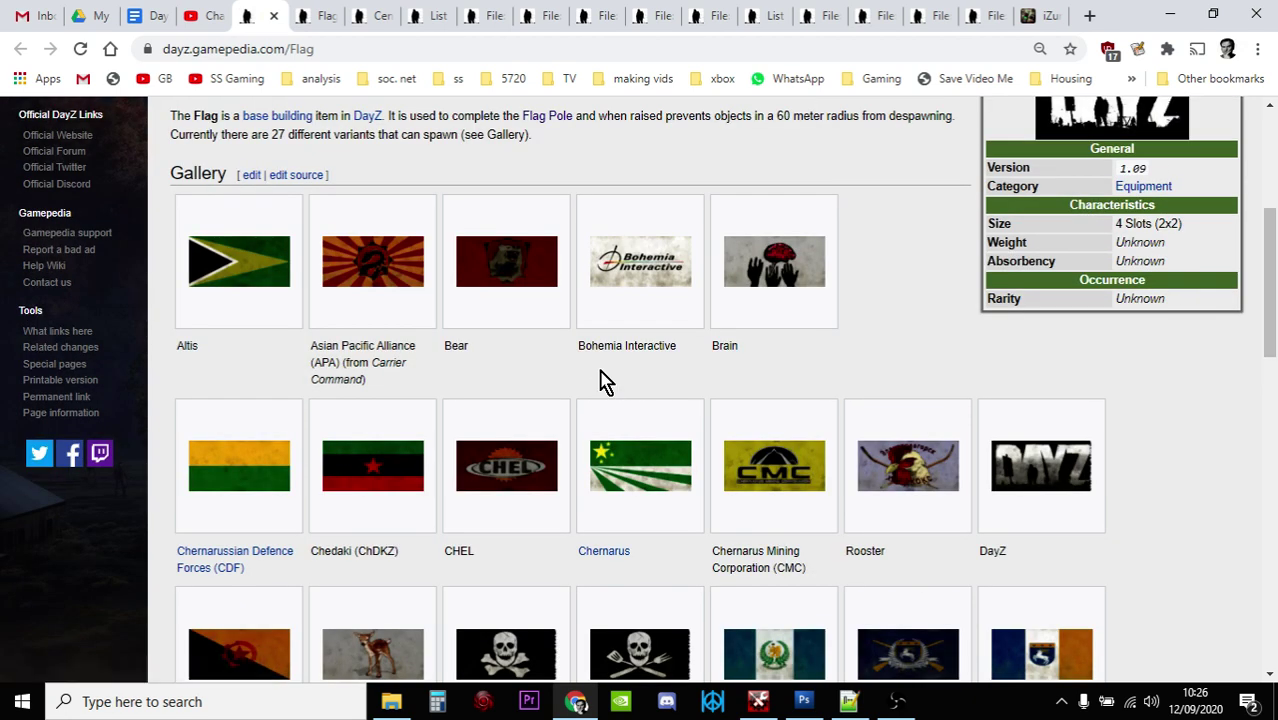